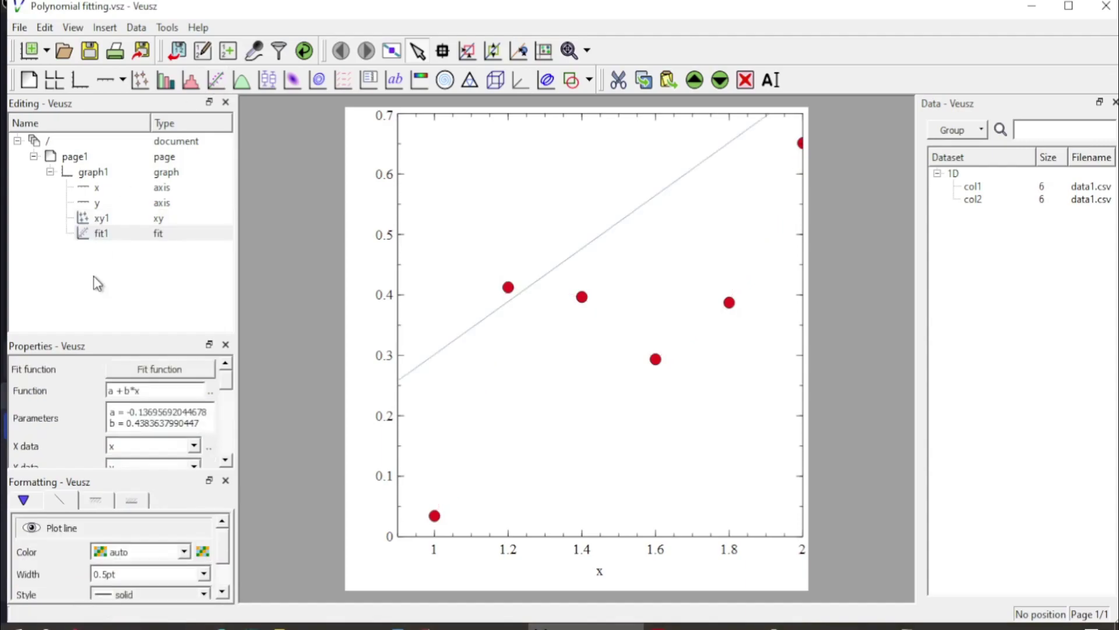
Step: Extend the fit function term by term to a + b*x**2 + c*x**3 + d*x**4 + e*x**5
{"action": "type", "text": "**2"}
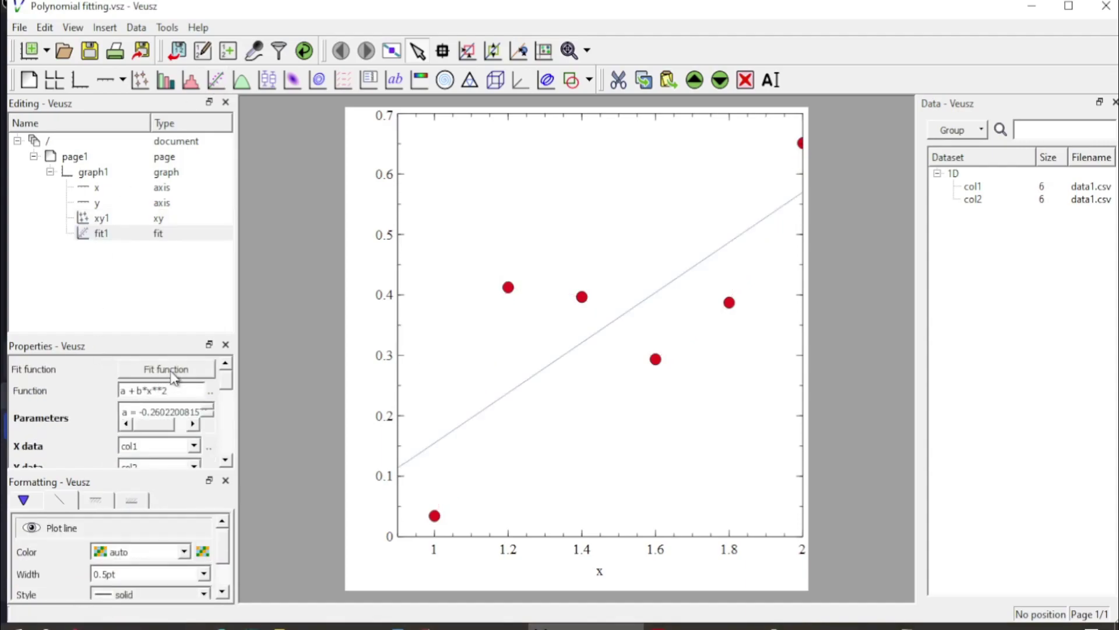
{"action": "key", "text": "Return"}
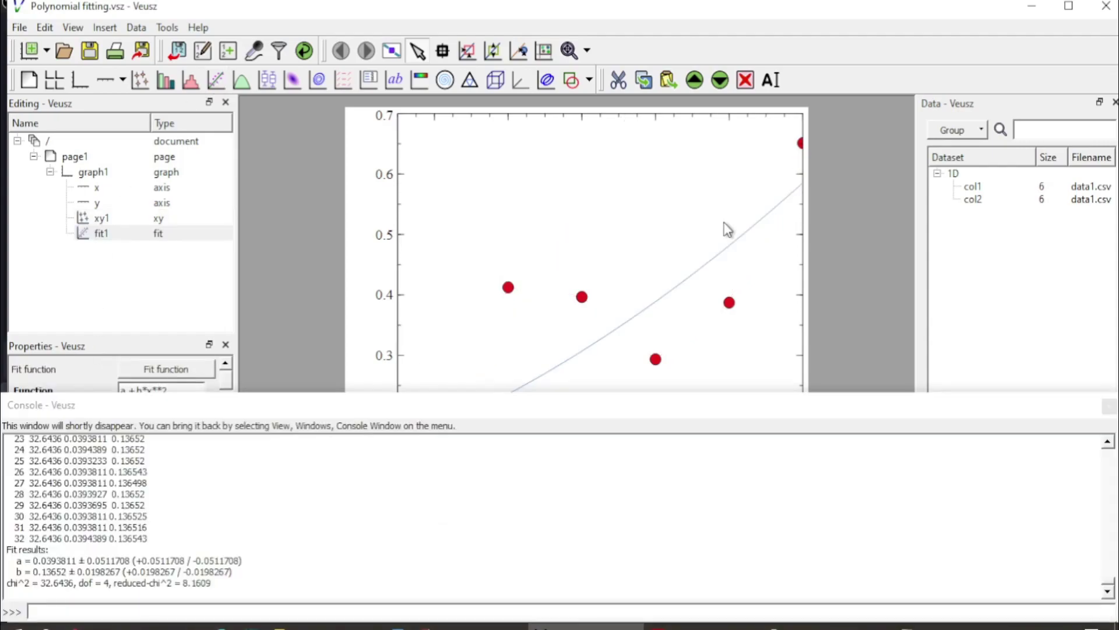
{"action": "type", "text": "+c*x**3"}
{"action": "key", "text": "Return"}
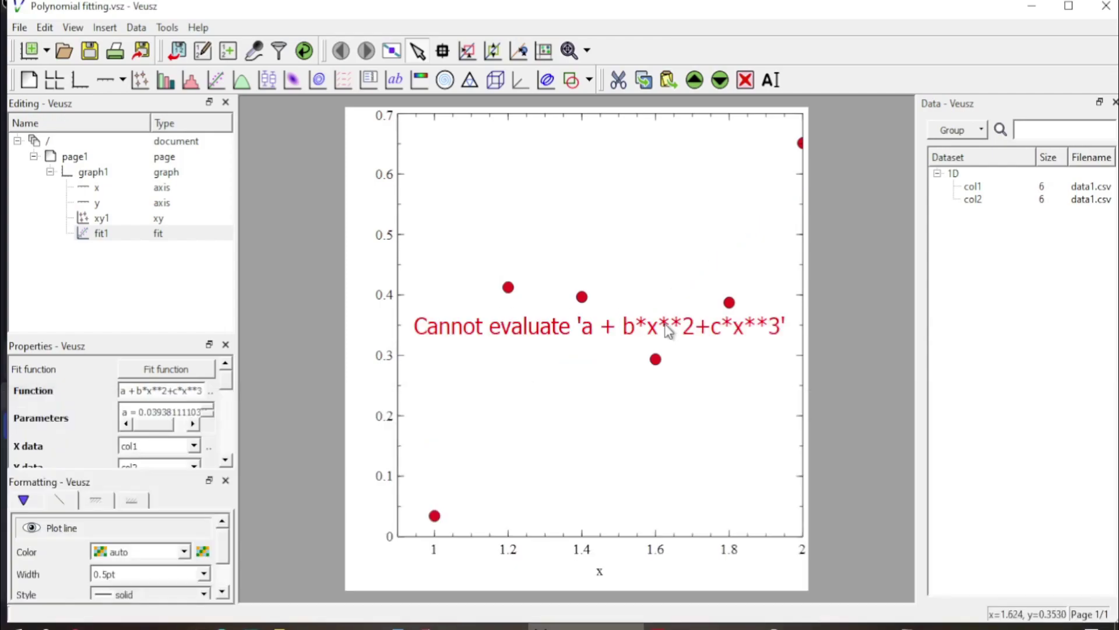
{"action": "type", "text": "+d*x**4"}
{"action": "key", "text": "Return"}
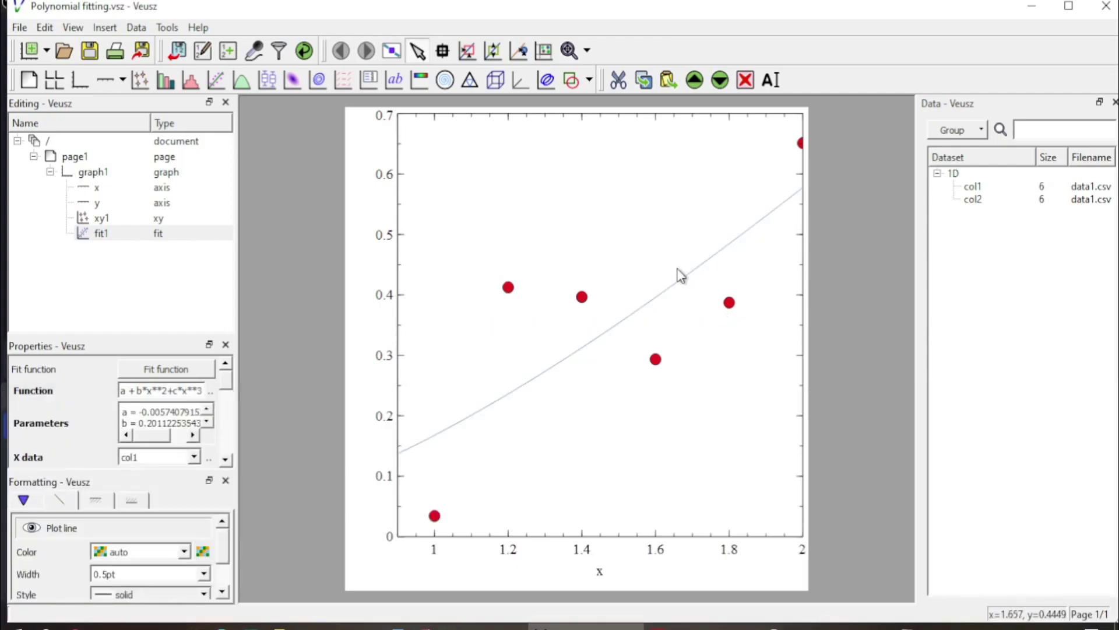
{"action": "type", "text": "+e*x**5"}
{"action": "key", "text": "Return"}
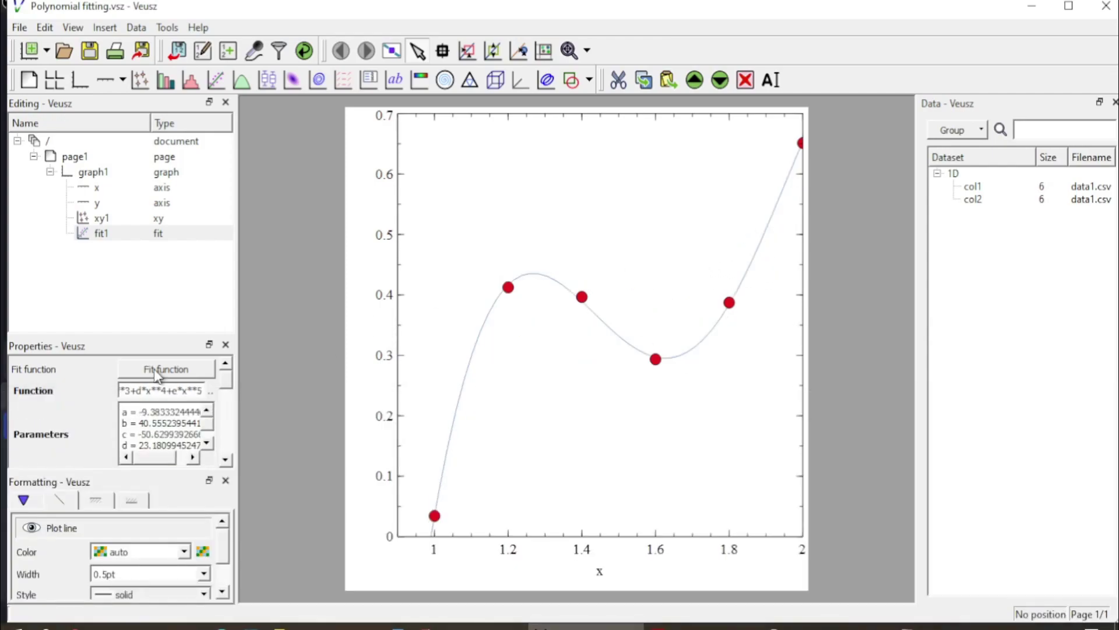
Step: Set the fit curve's plot line width to 4pt
{"action": "scroll", "coordinate": [129, 525], "scroll_direction": "down", "scroll_amount": 1}
{"action": "triple_click", "coordinate": [145, 541]}
{"action": "type", "text": "4pt"}
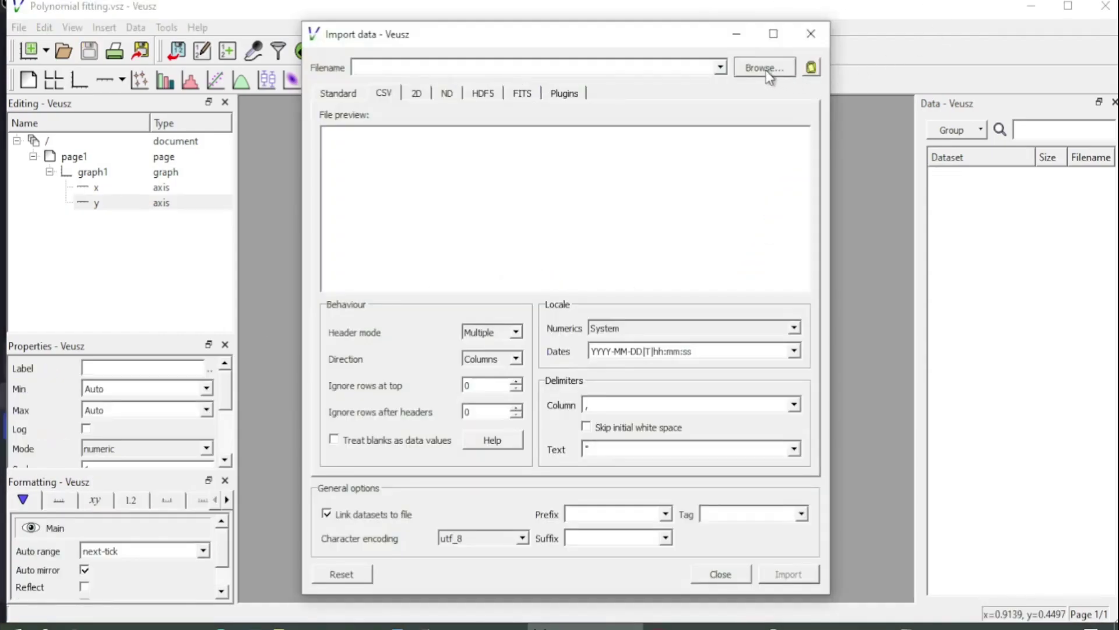
Step: Import data1.csv as the datasets col1 and col2
{"action": "left_click", "coordinate": [765, 68]}
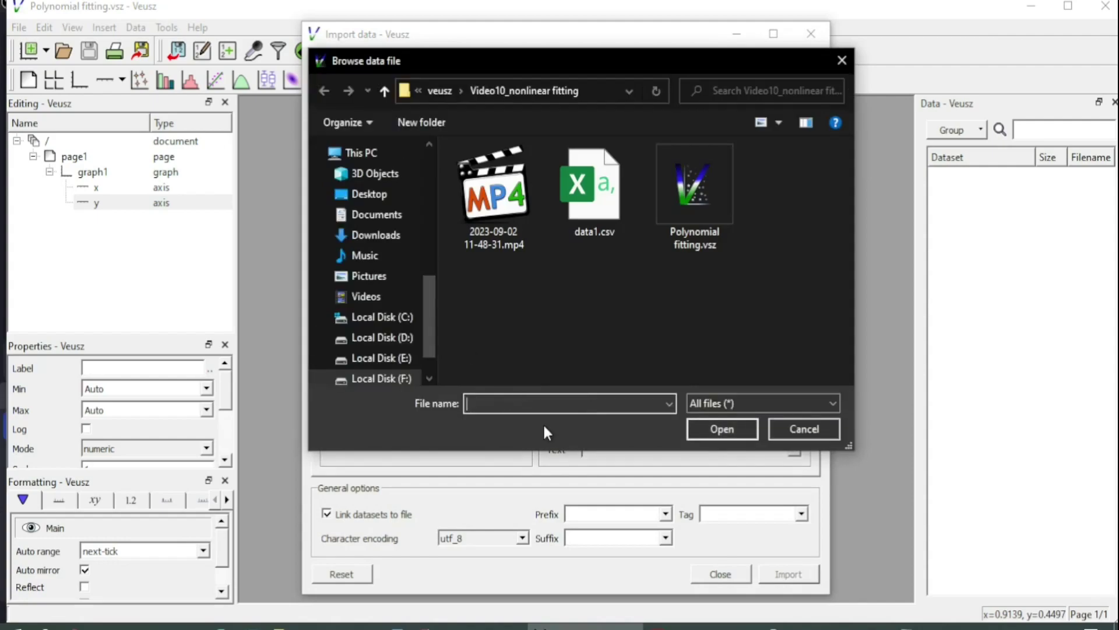
{"action": "left_click", "coordinate": [593, 198]}
{"action": "double_click", "coordinate": [592, 197]}
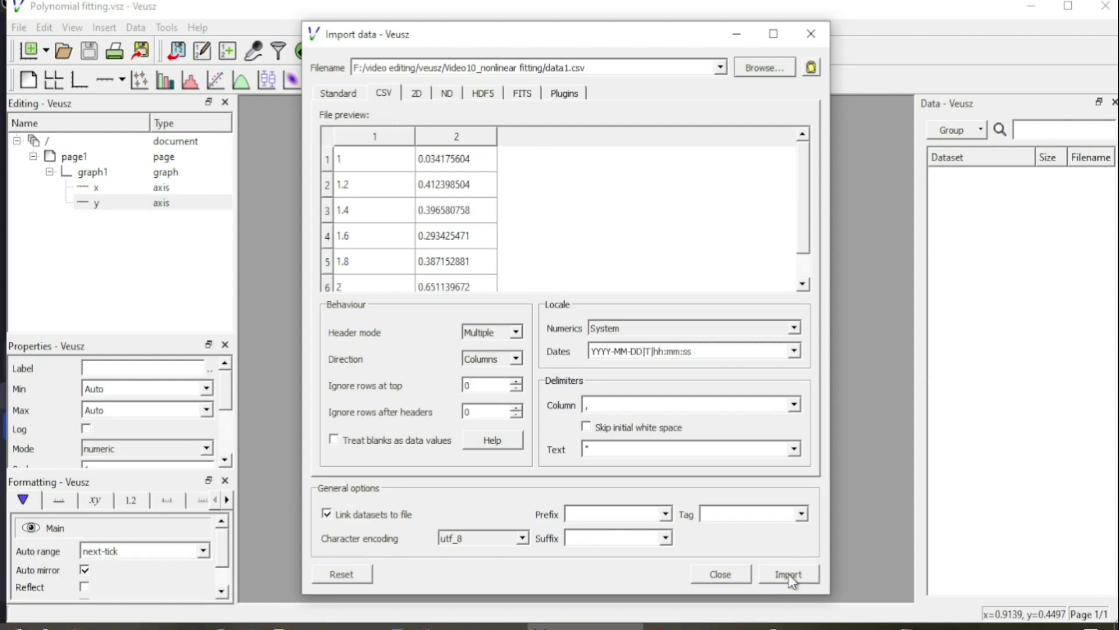
{"action": "left_click", "coordinate": [789, 577]}
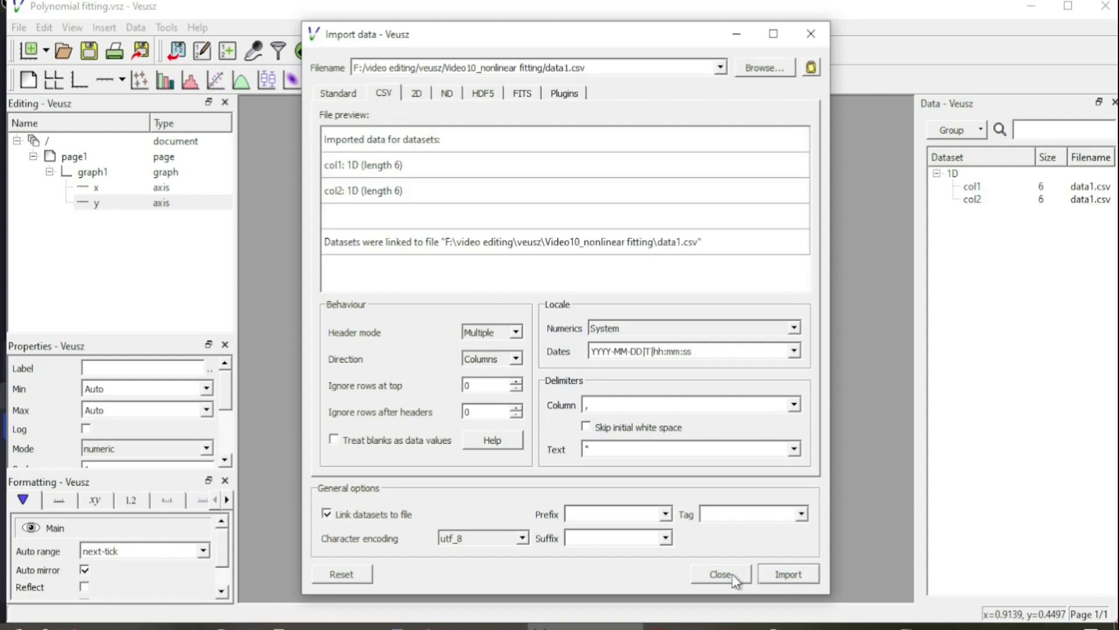
{"action": "left_click", "coordinate": [714, 575]}
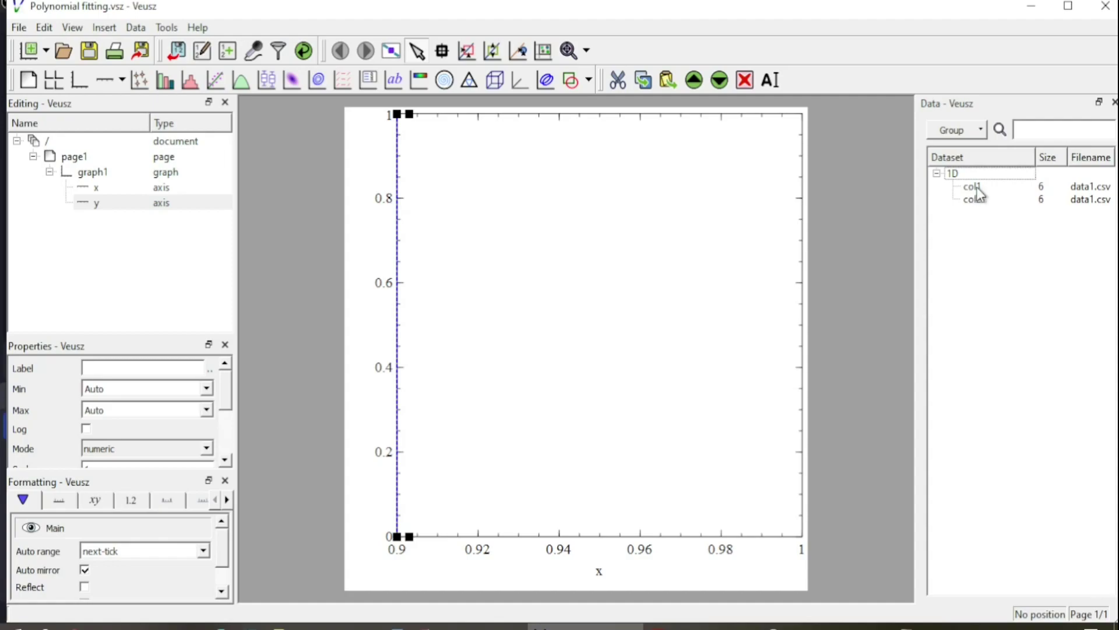
Step: Add an xy plot using col1 as X data and col2 as Y data
{"action": "mouse_move", "coordinate": [979, 193]}
{"action": "left_click", "coordinate": [140, 82]}
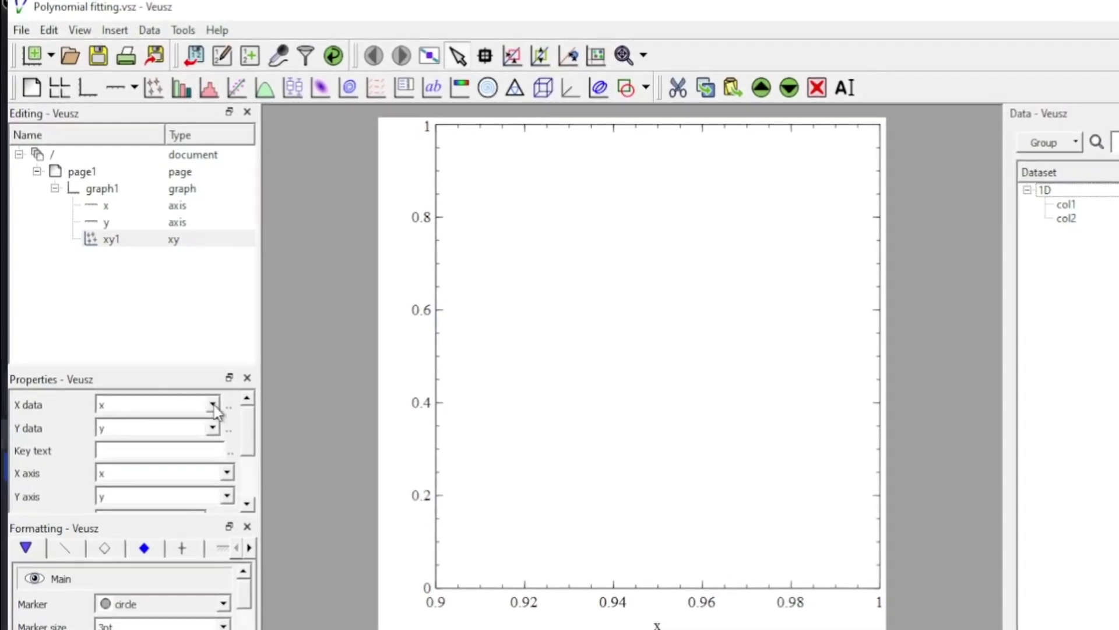
{"action": "left_click", "coordinate": [222, 420]}
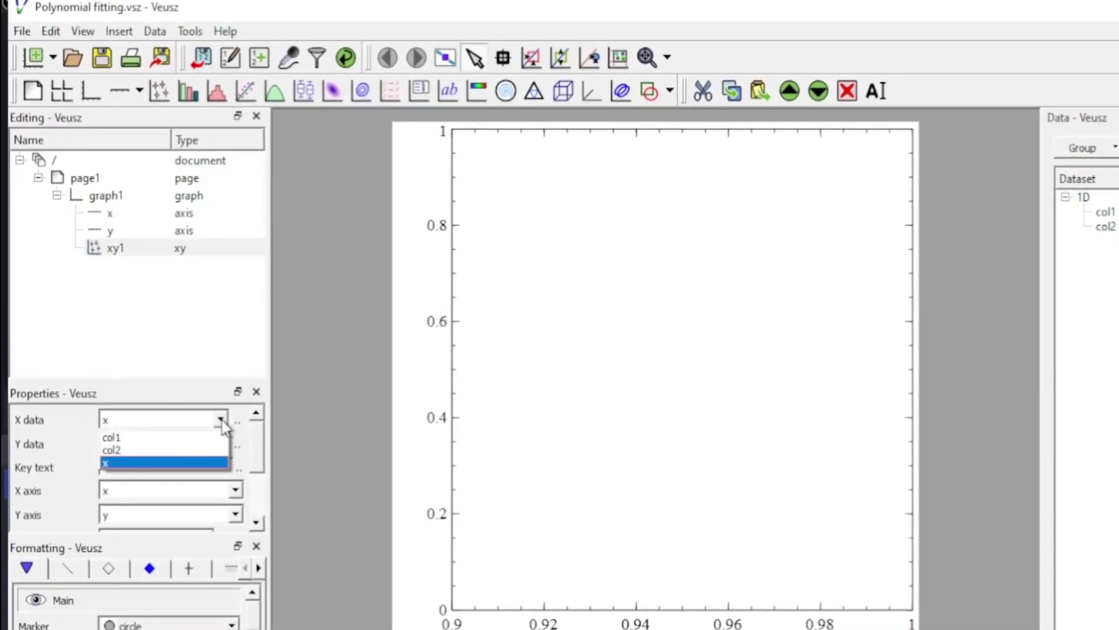
{"action": "left_click", "coordinate": [144, 438]}
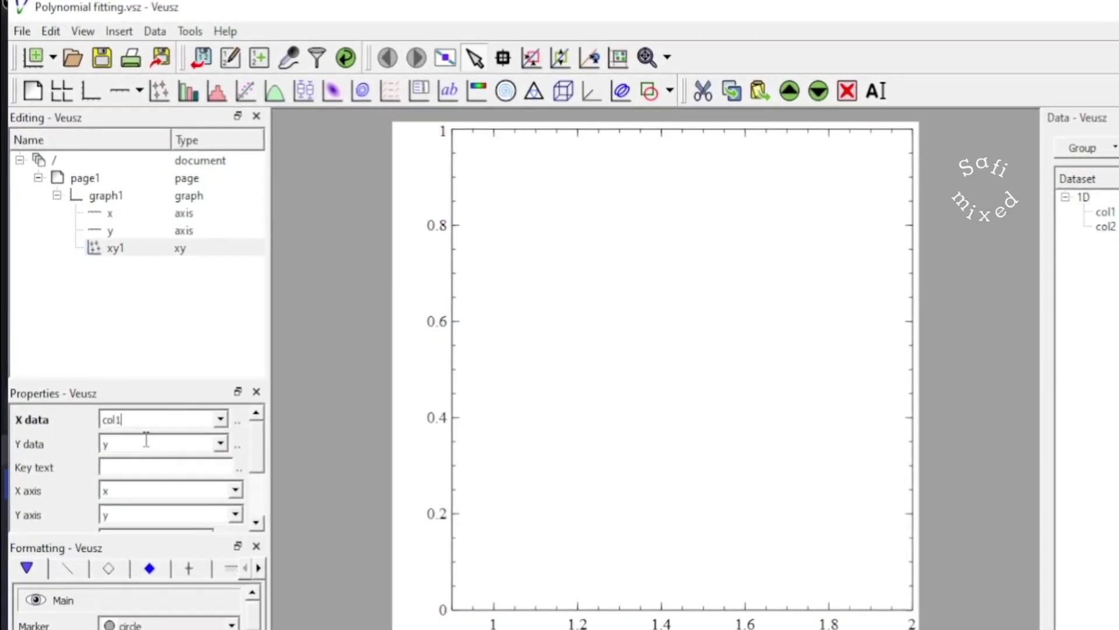
{"action": "left_click", "coordinate": [222, 444]}
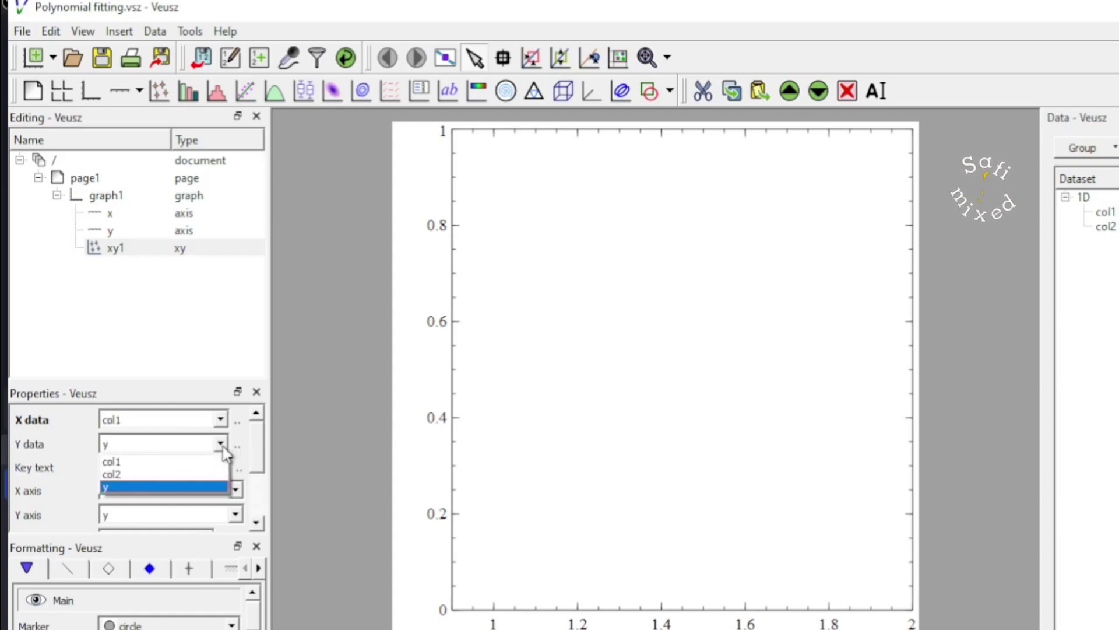
{"action": "left_click", "coordinate": [146, 476]}
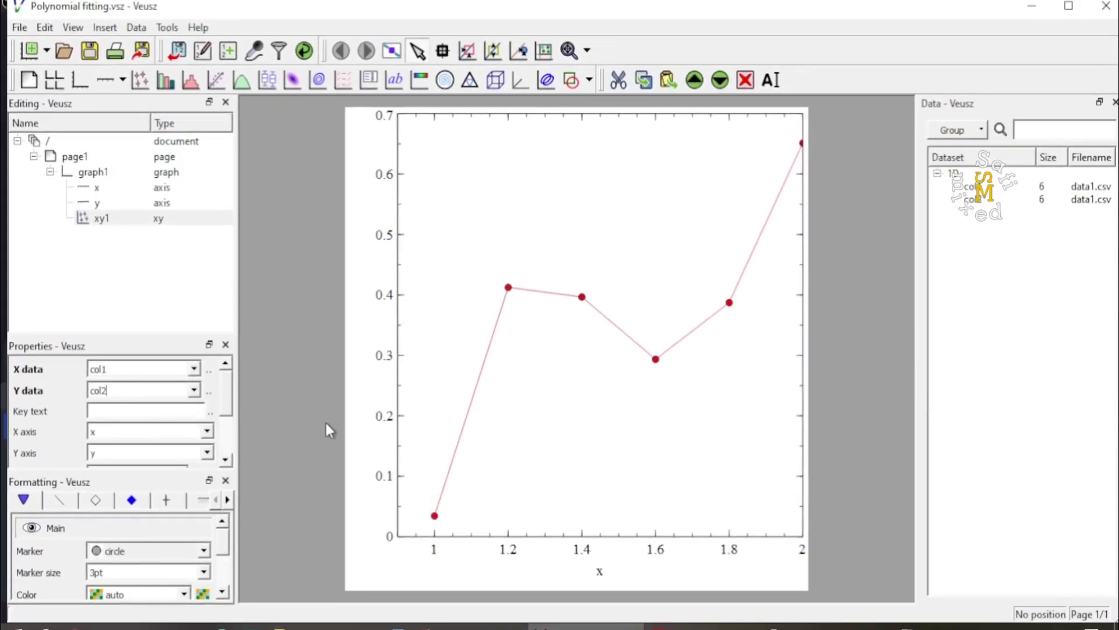
Step: Make the data markers 5pt and hide the line joining the points
{"action": "left_click", "coordinate": [204, 572]}
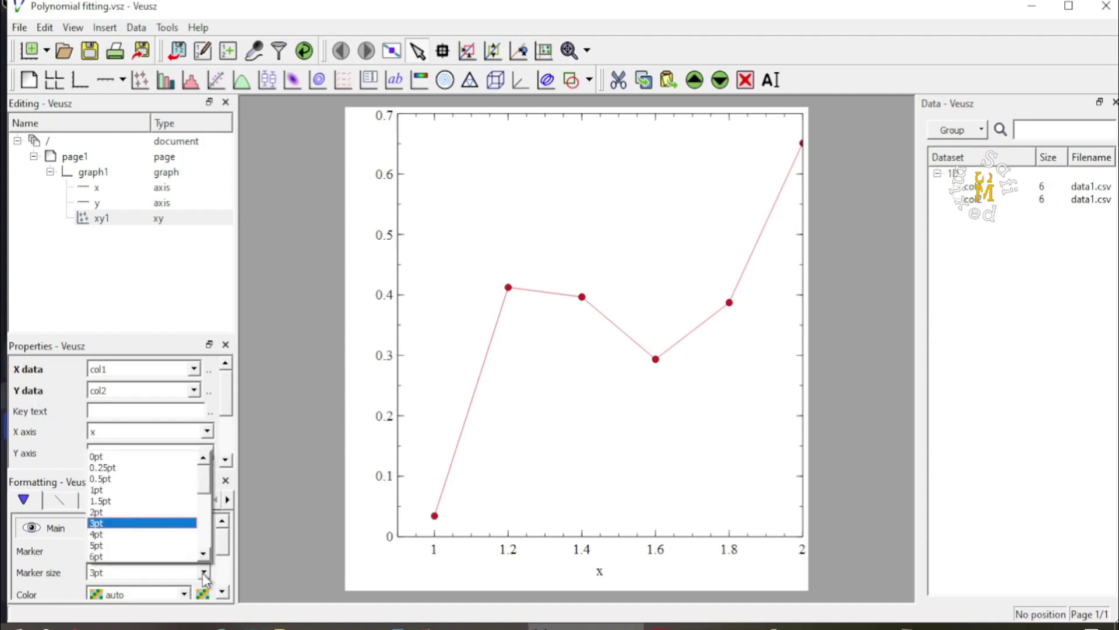
{"action": "left_click", "coordinate": [122, 546]}
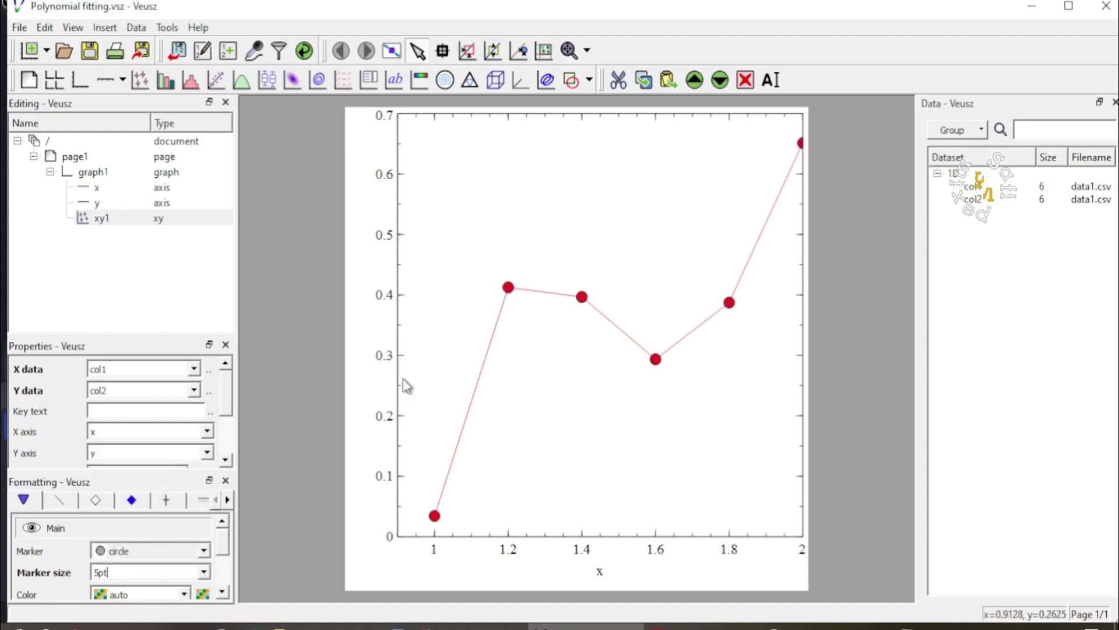
{"action": "left_click", "coordinate": [65, 508]}
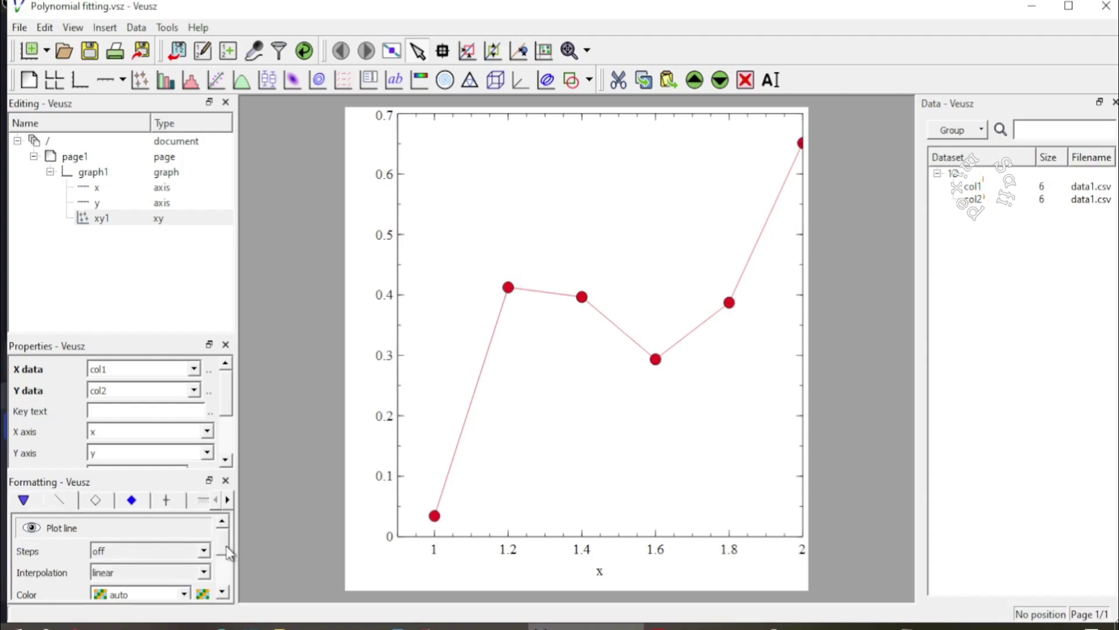
{"action": "left_click_drag", "start_coordinate": [229, 551], "coordinate": [232, 598]}
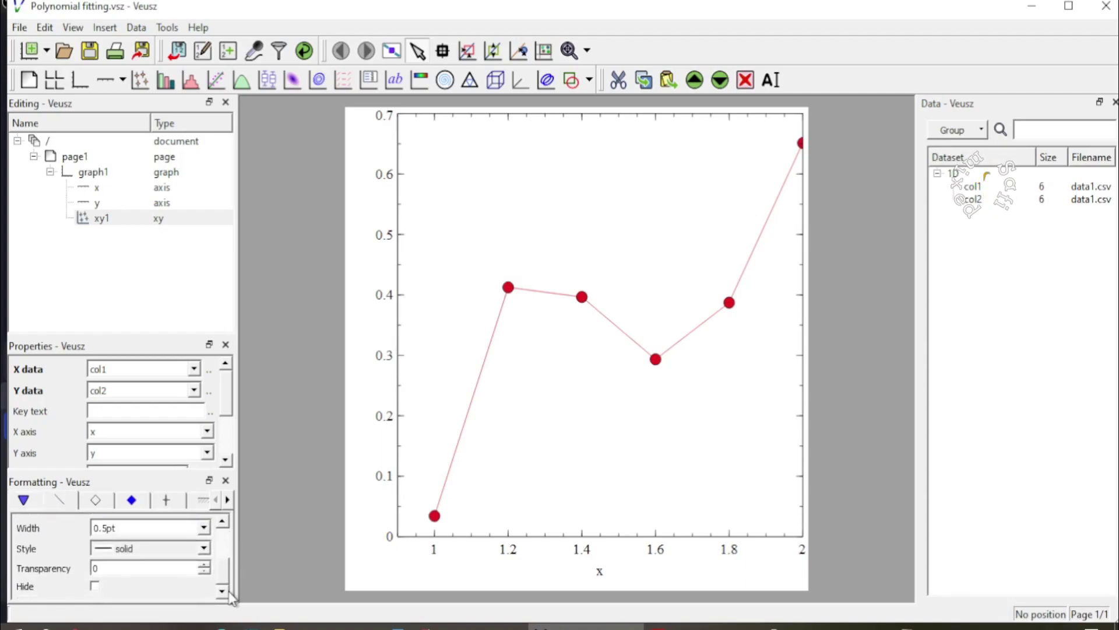
{"action": "left_click", "coordinate": [96, 587]}
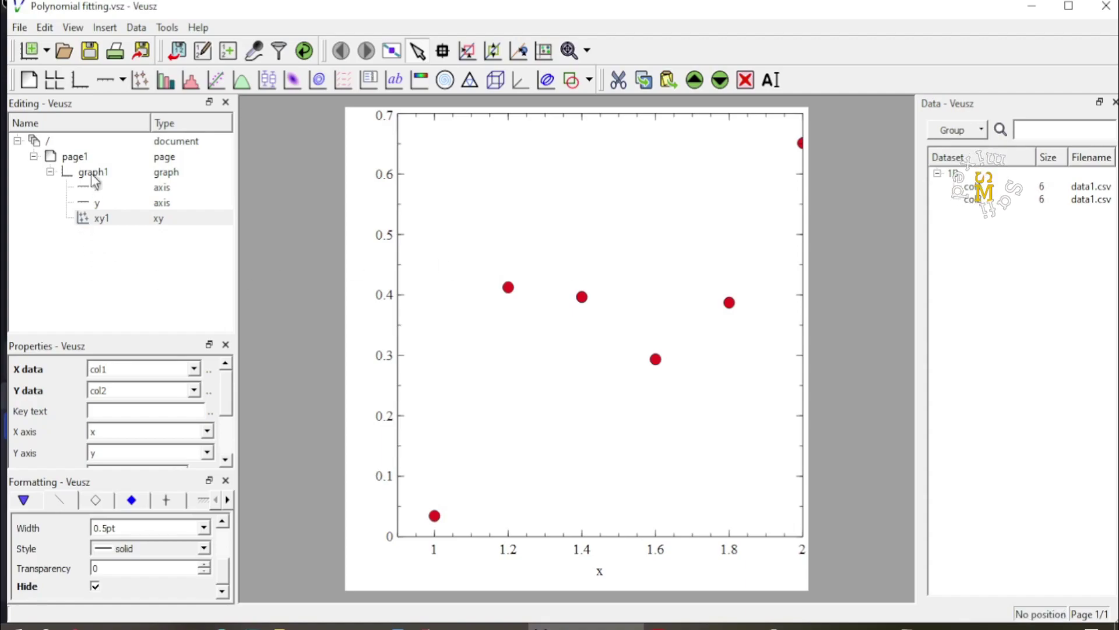
Step: Add a function fit, fit1, with the default a + b*x function
{"action": "left_click", "coordinate": [217, 82]}
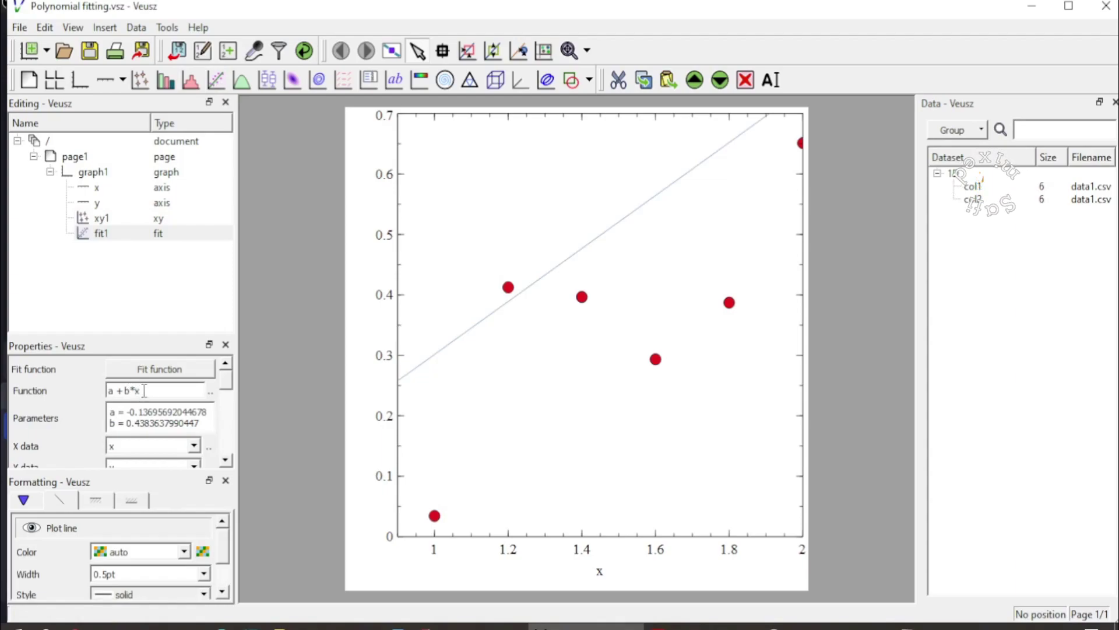
{"action": "triple_click", "coordinate": [146, 390]}
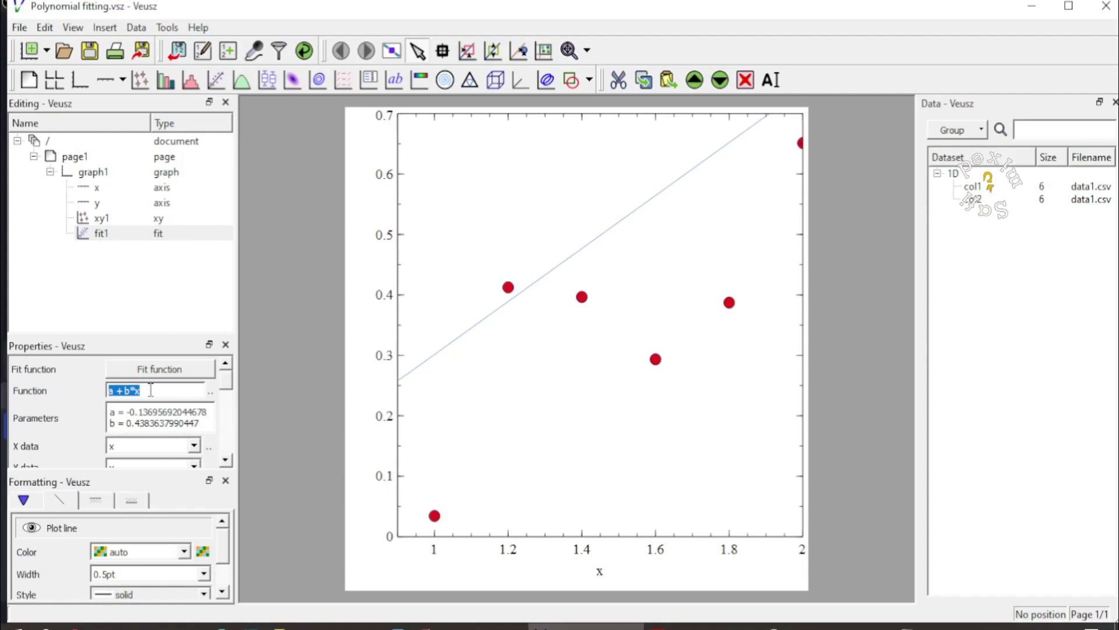
{"action": "left_click", "coordinate": [146, 391]}
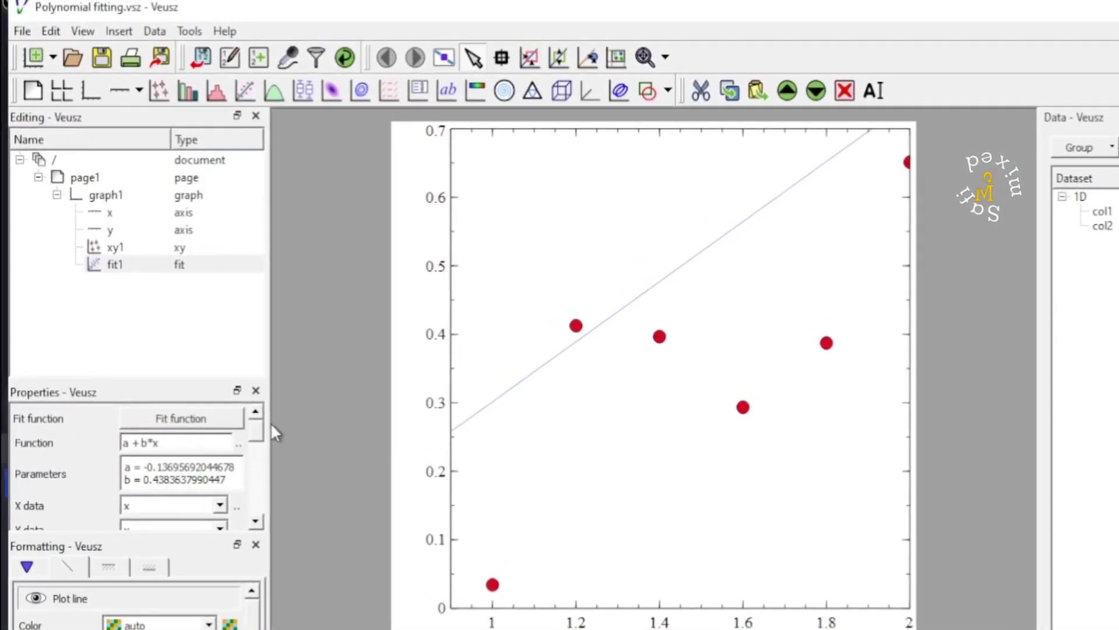
Step: Set fit1's X data to col1 and Y data to col2
{"action": "scroll", "coordinate": [257, 437], "scroll_direction": "down", "scroll_amount": 2}
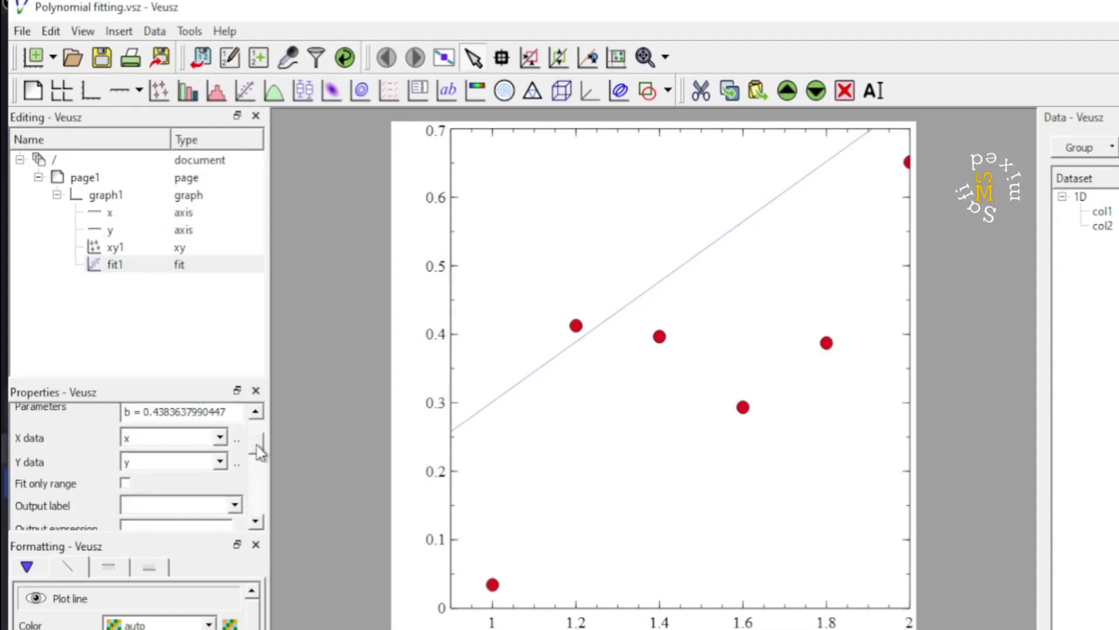
{"action": "left_click", "coordinate": [220, 437]}
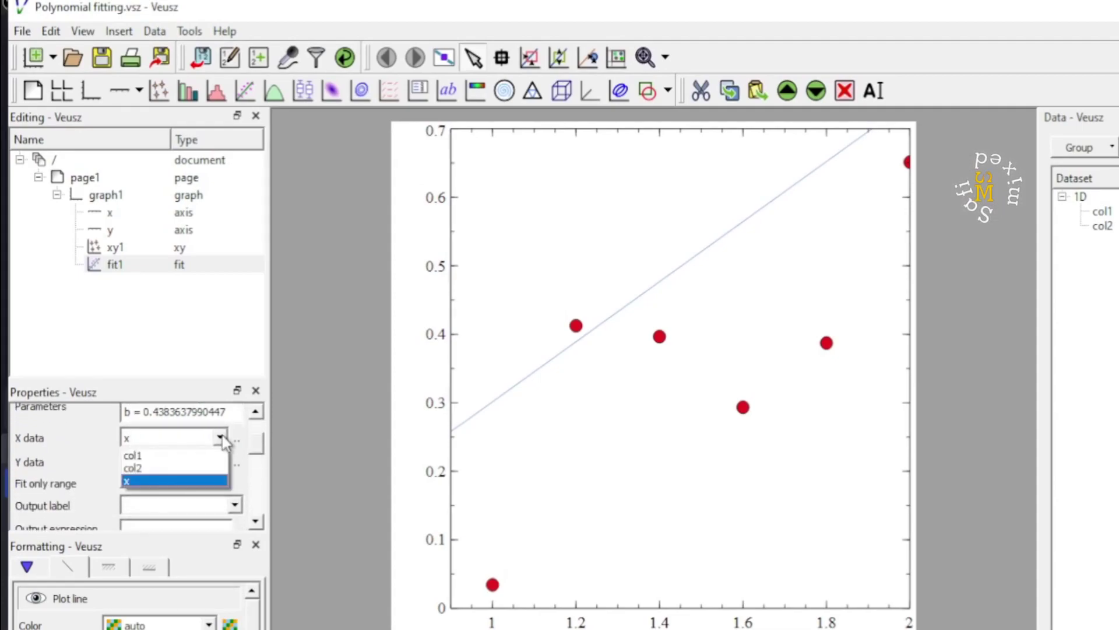
{"action": "left_click", "coordinate": [165, 457]}
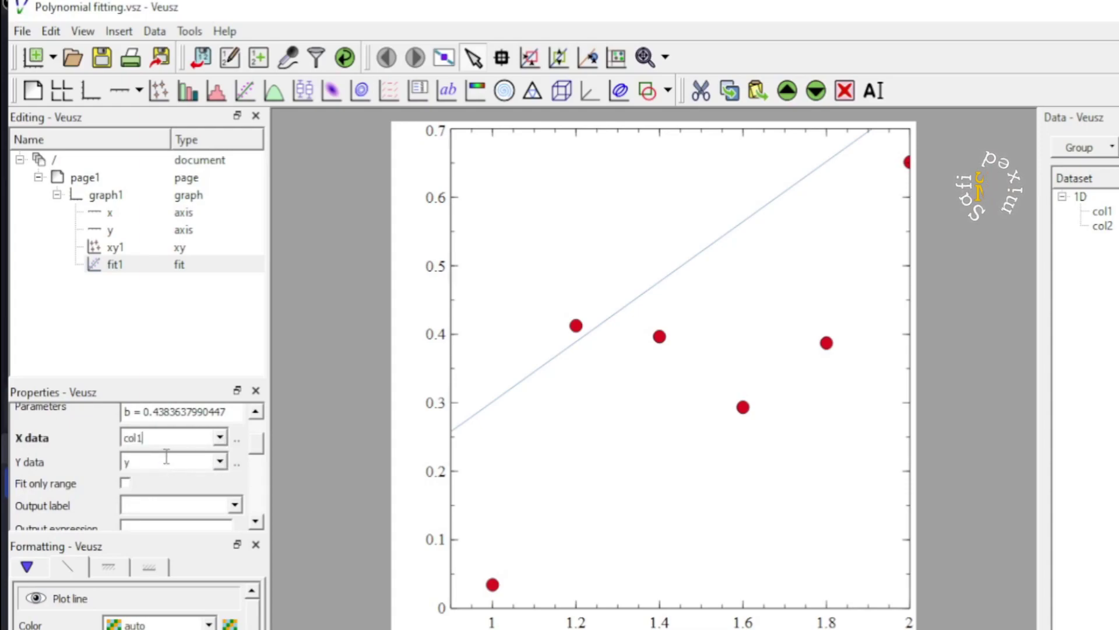
{"action": "left_click", "coordinate": [220, 462]}
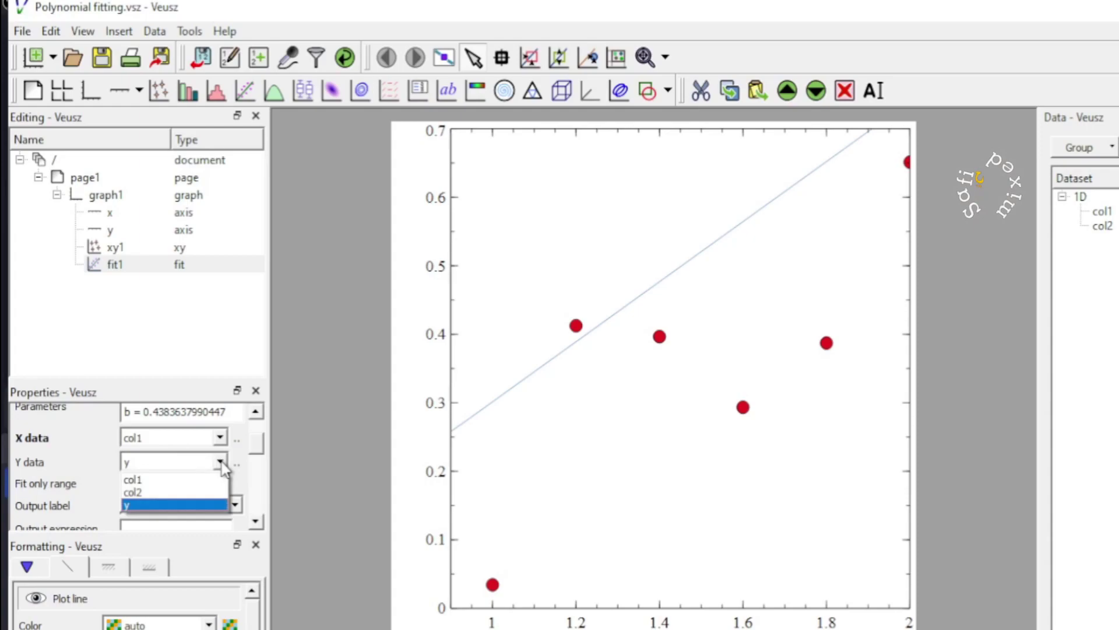
{"action": "left_click", "coordinate": [156, 492]}
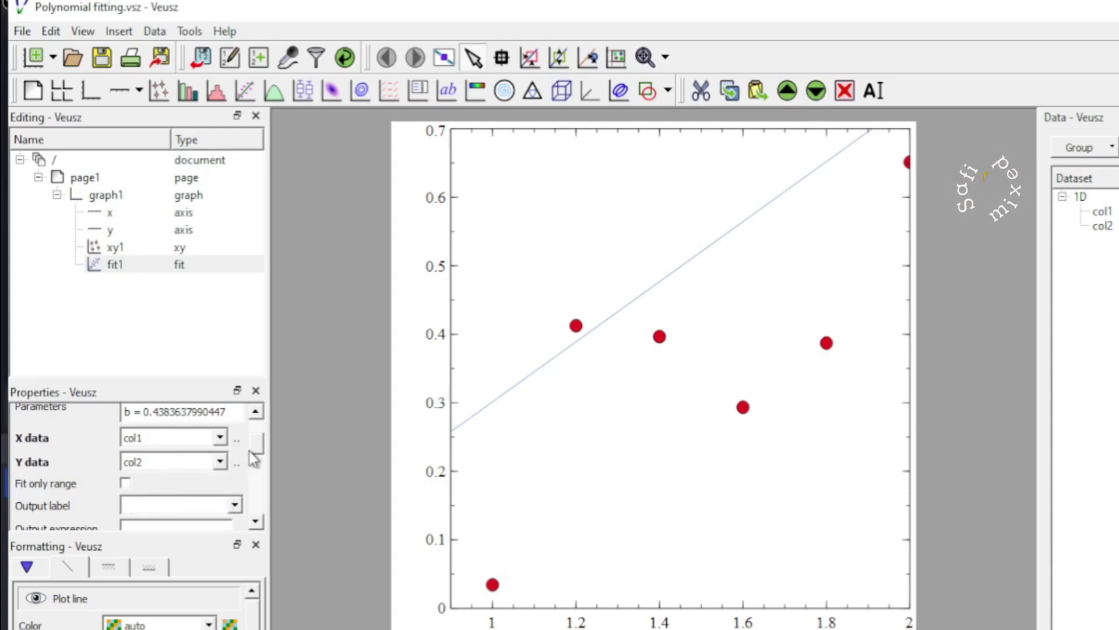
{"action": "left_click_drag", "start_coordinate": [252, 452], "coordinate": [257, 434]}
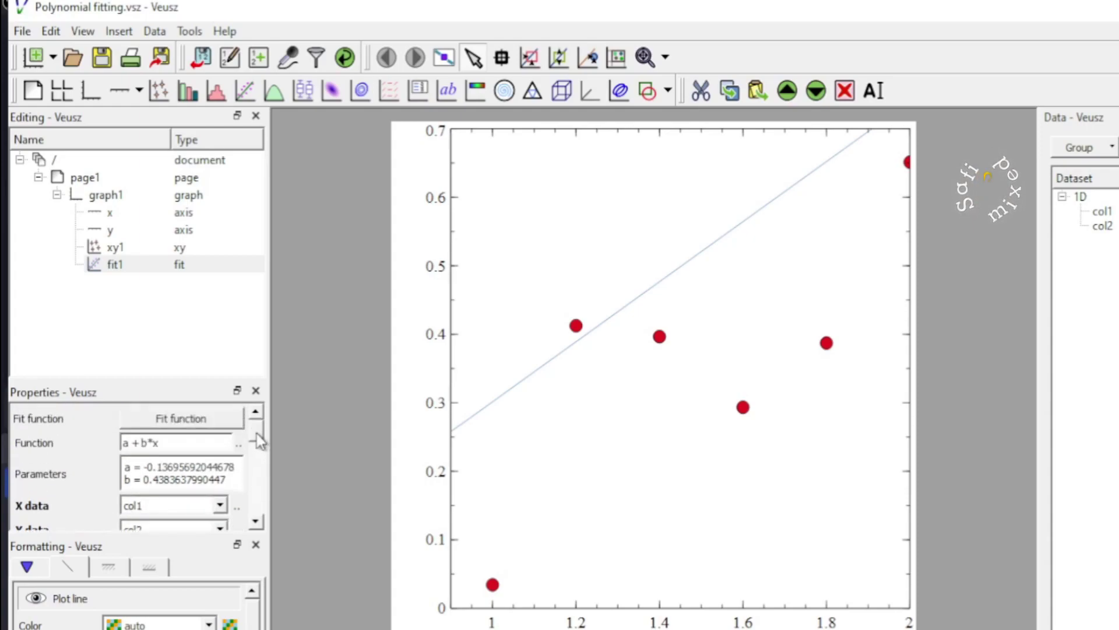
Step: Fit the line, change the function to a + b*x**2 and refit, then append +c*x**3
{"action": "left_click", "coordinate": [185, 425]}
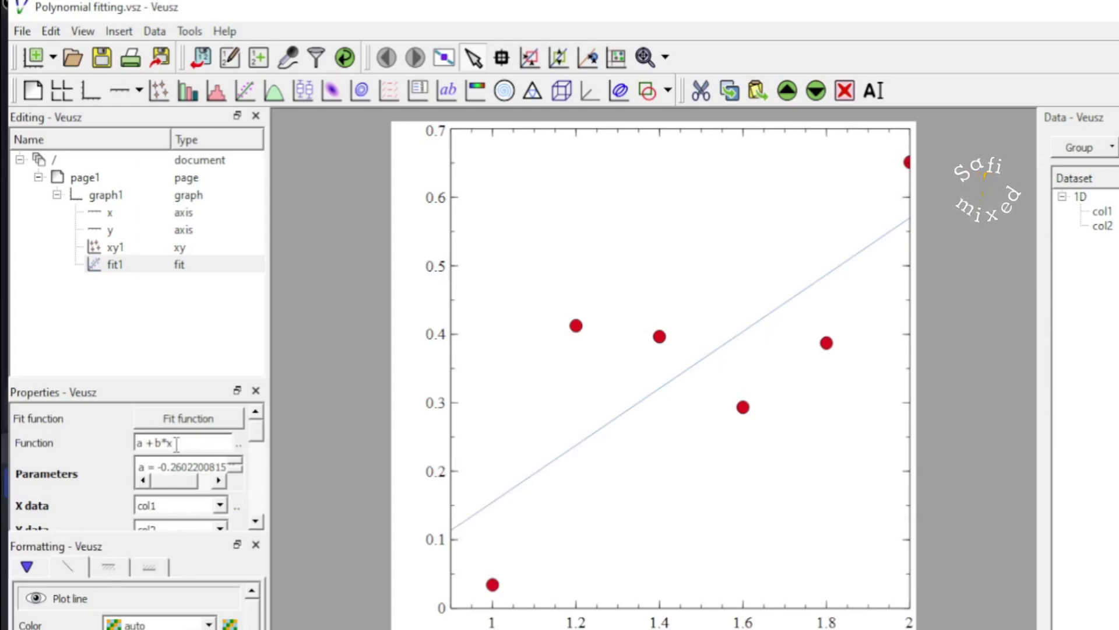
{"action": "left_click", "coordinate": [177, 444]}
{"action": "type", "text": "**"}
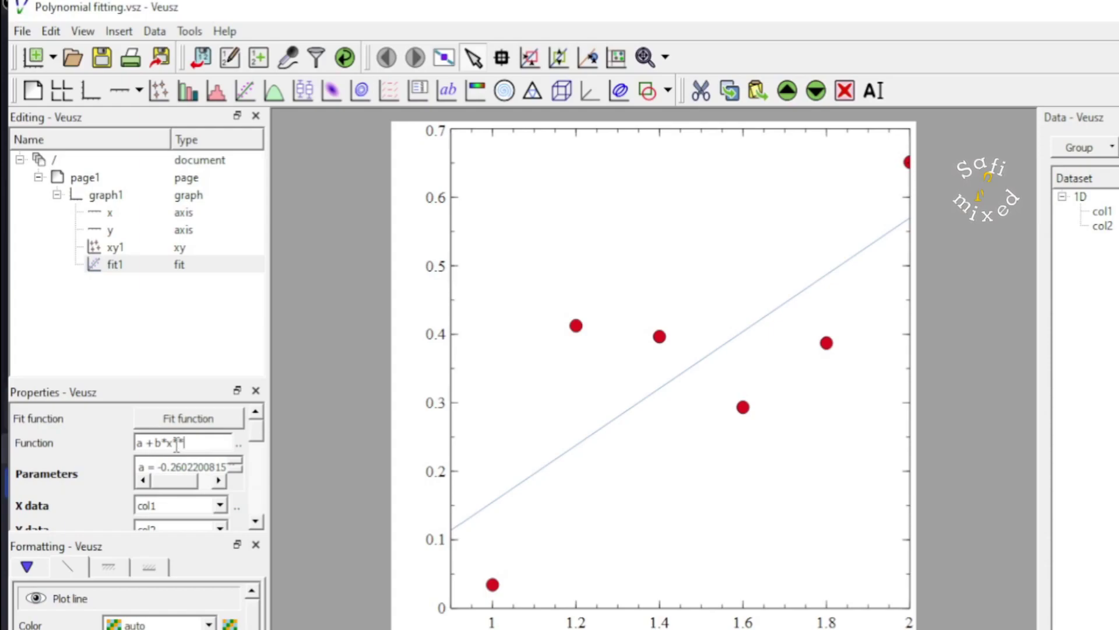
{"action": "type", "text": "2"}
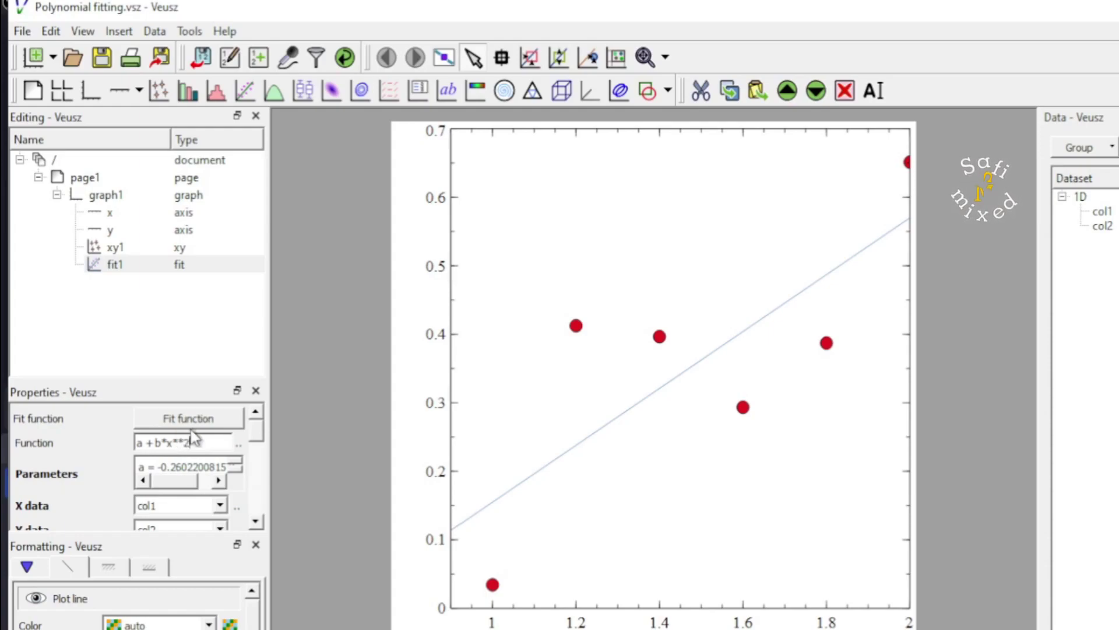
{"action": "key", "text": "Return"}
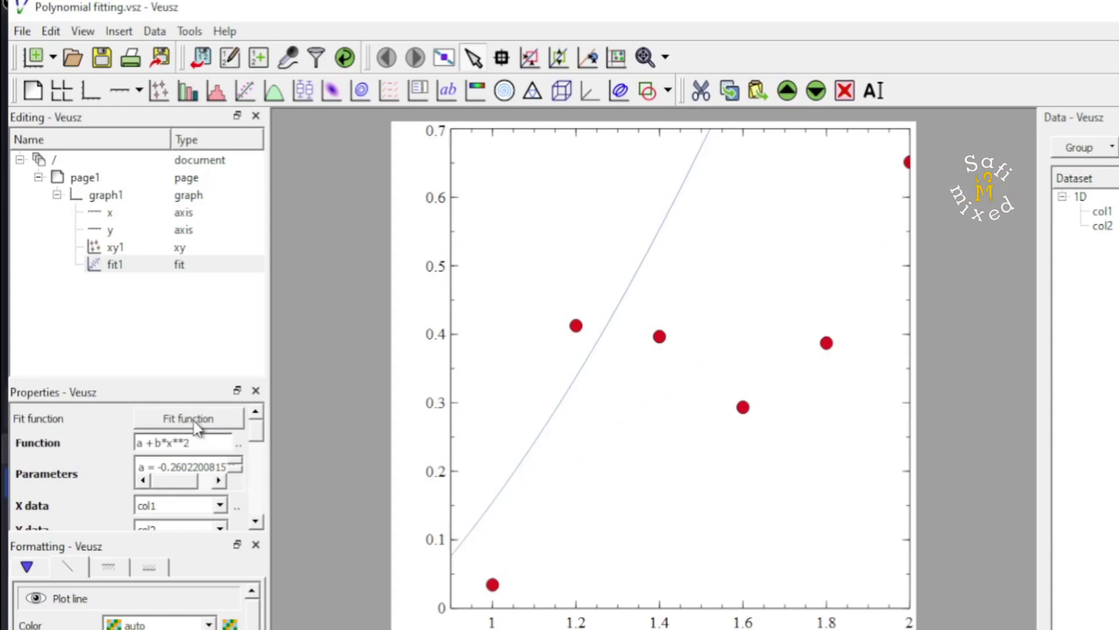
{"action": "left_click", "coordinate": [195, 425]}
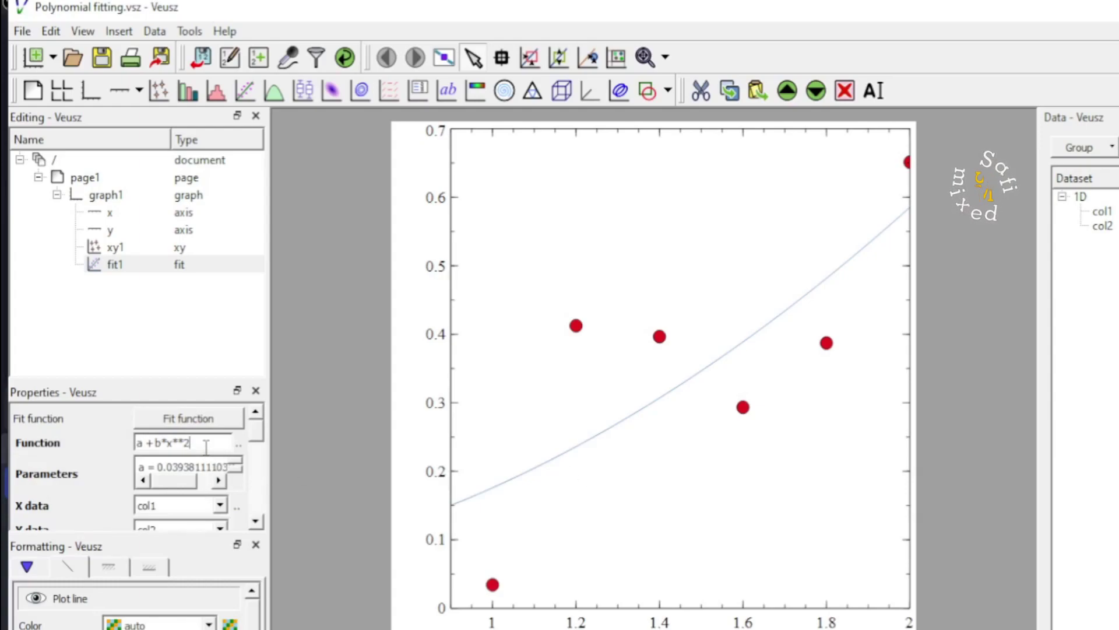
{"action": "type", "text": "+"}
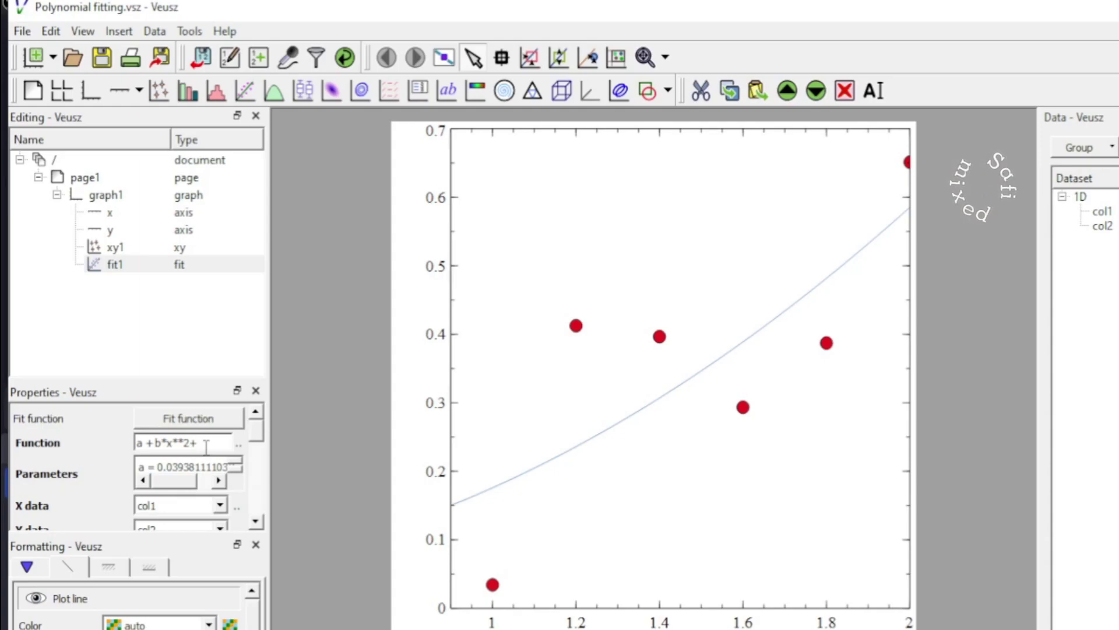
{"action": "type", "text": "c"}
{"action": "type", "text": "*x*"}
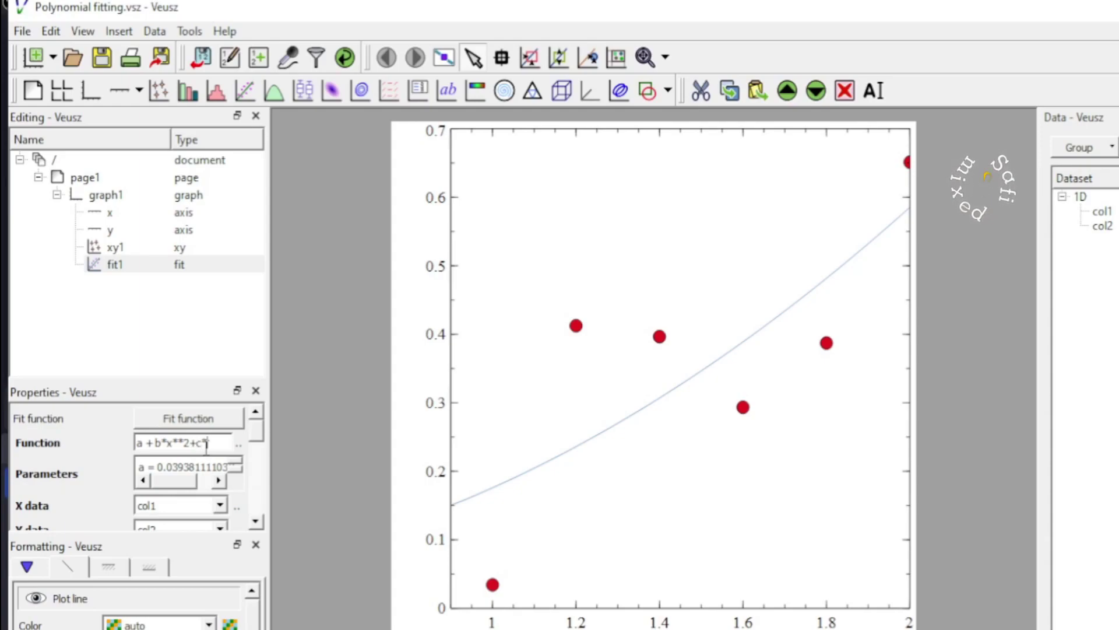
{"action": "type", "text": "*3"}
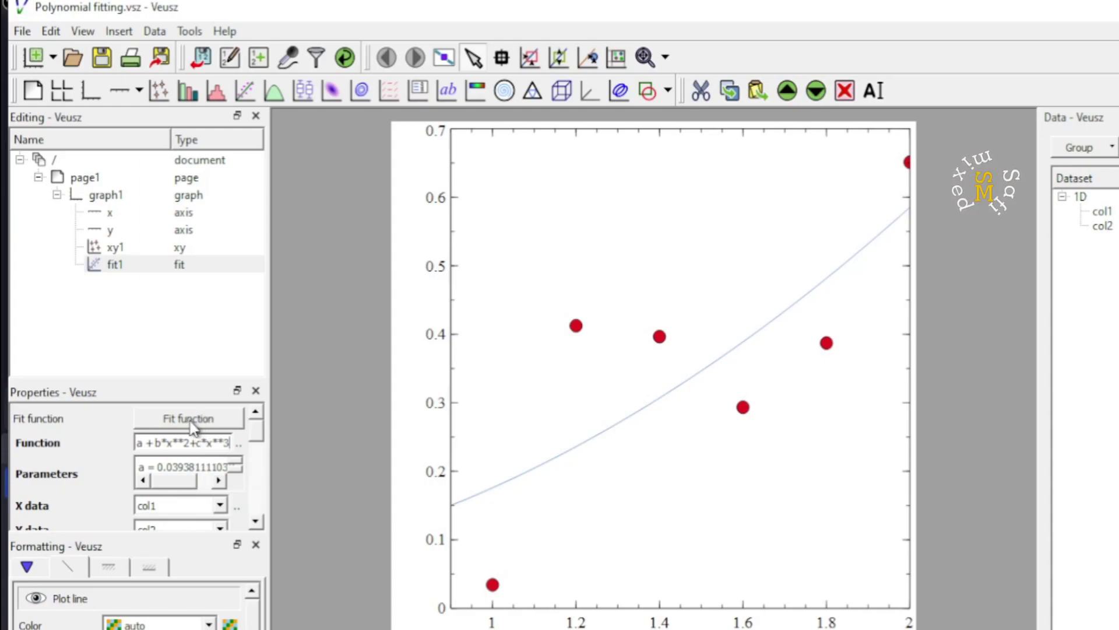
Step: Add the starting value c=1 to the fit parameters and refit the cubic function
{"action": "left_click", "coordinate": [188, 419]}
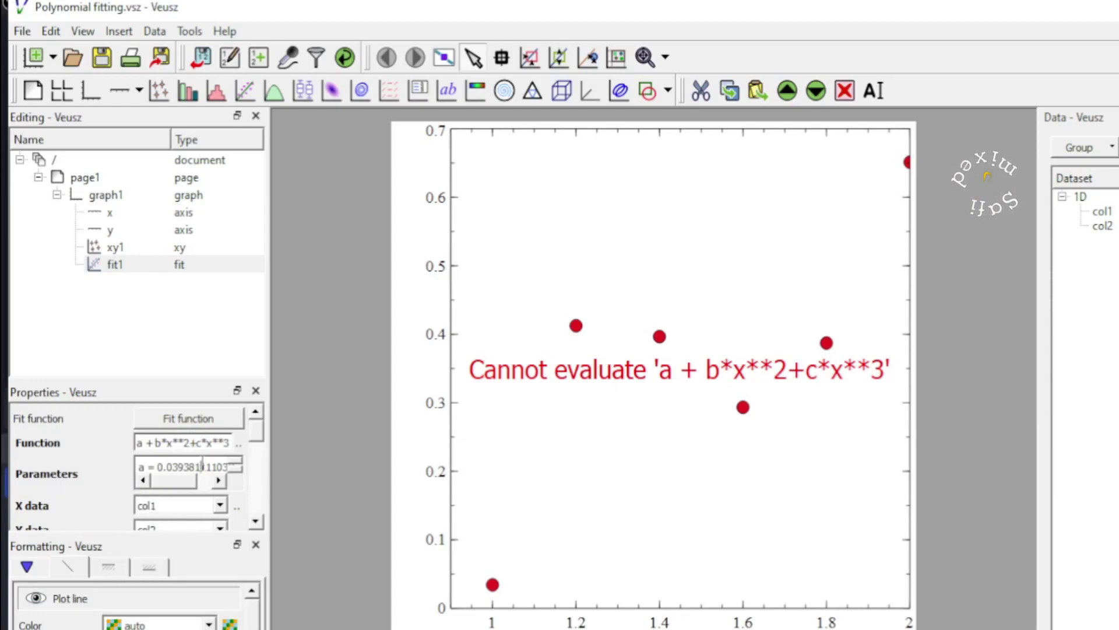
{"action": "scroll", "coordinate": [203, 466], "scroll_direction": "down", "scroll_amount": 1}
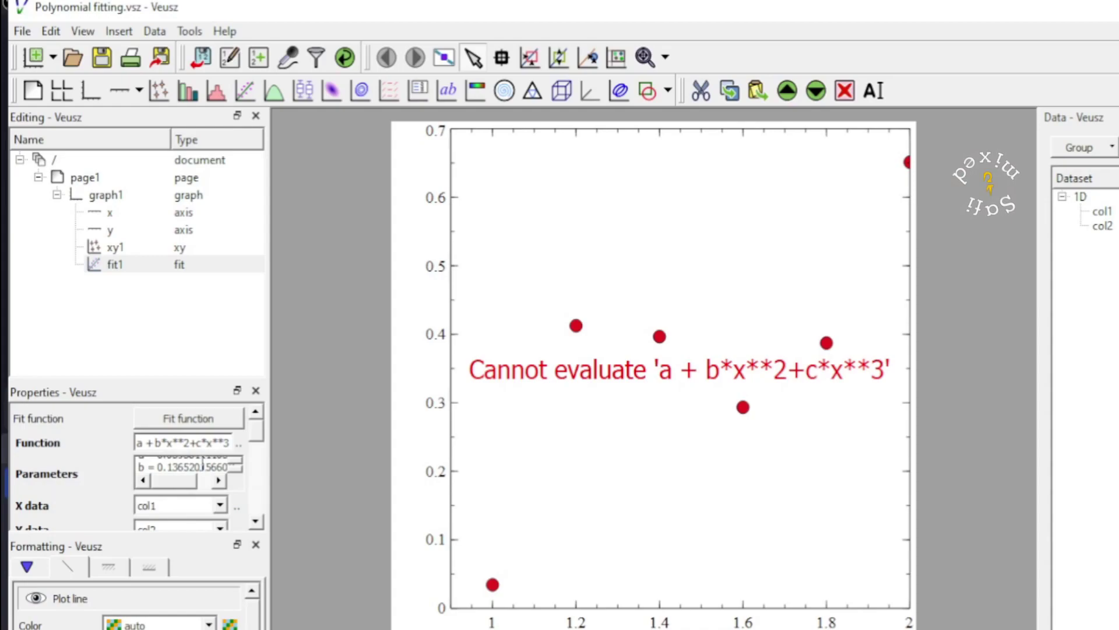
{"action": "left_click", "coordinate": [202, 466]}
{"action": "key", "text": "End"}
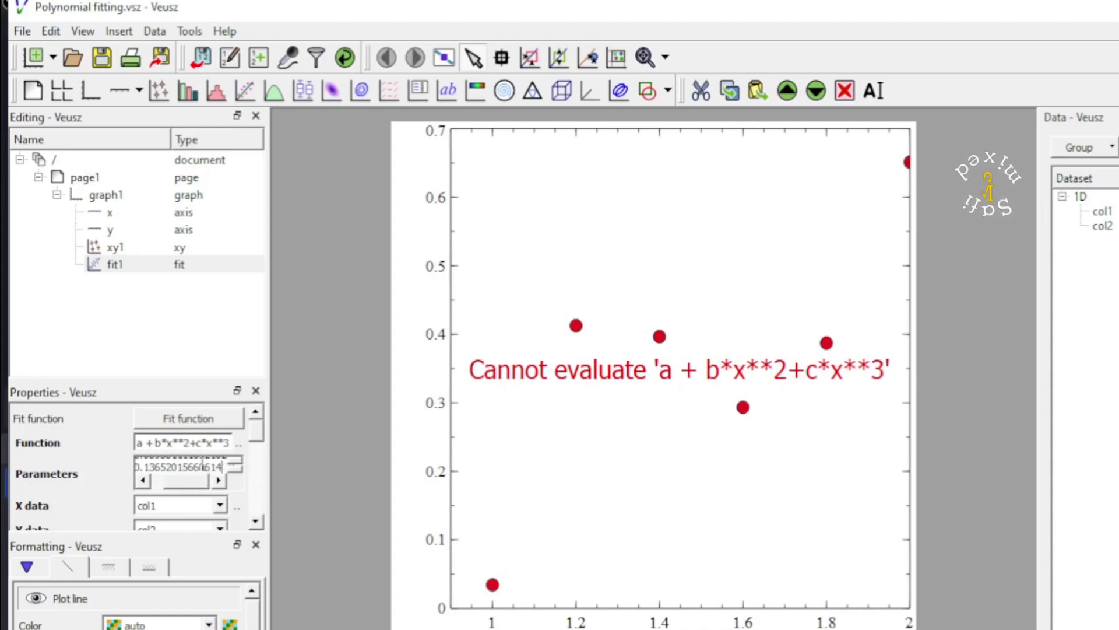
{"action": "key", "text": "Return"}
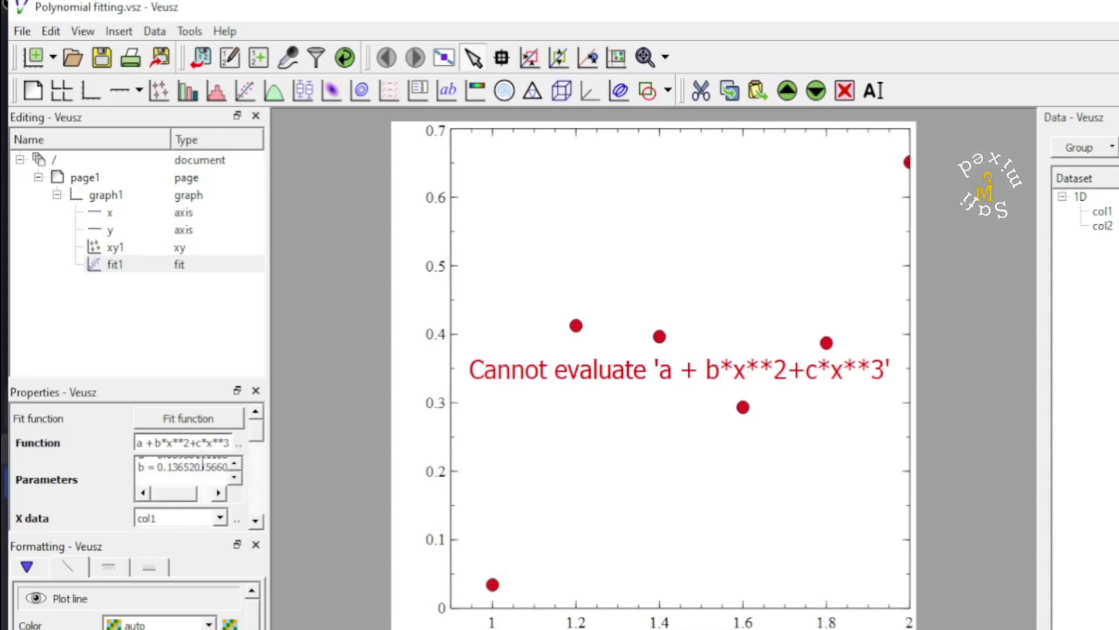
{"action": "type", "text": "c=1"}
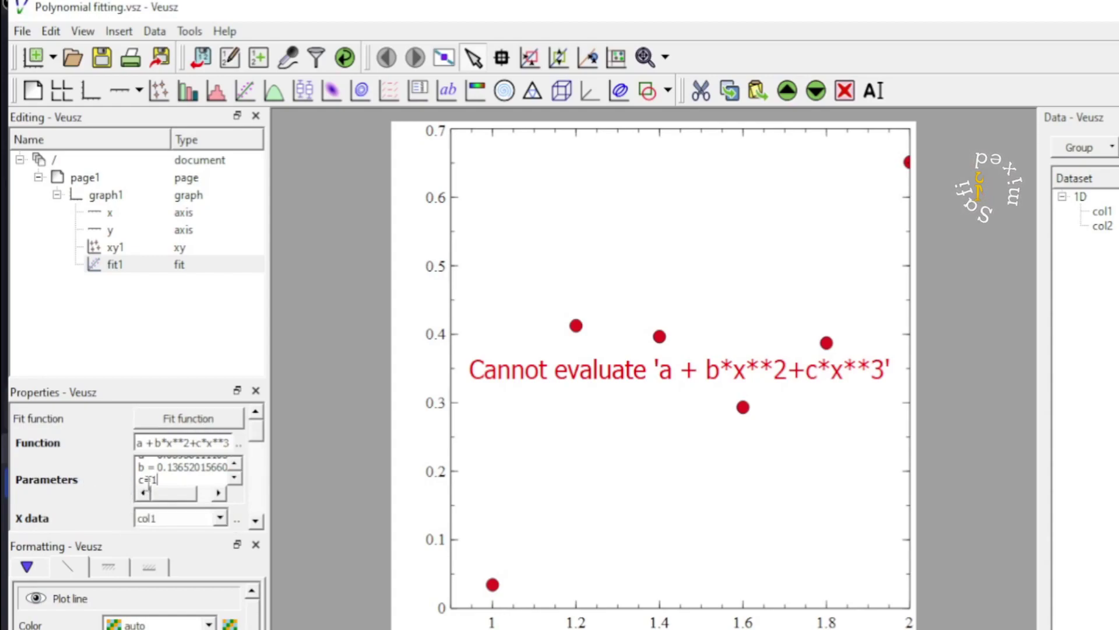
{"action": "left_click", "coordinate": [198, 420]}
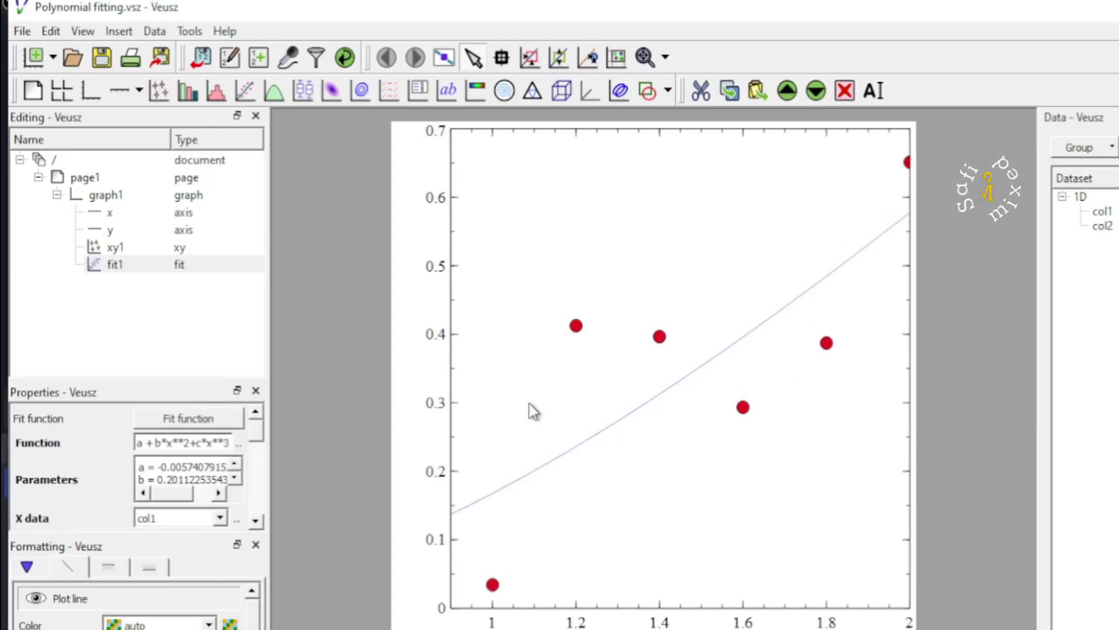
Step: Append +d*x**4 to the function, add parameter d=1, and refit
{"action": "left_click", "coordinate": [230, 443]}
{"action": "type", "text": "+"}
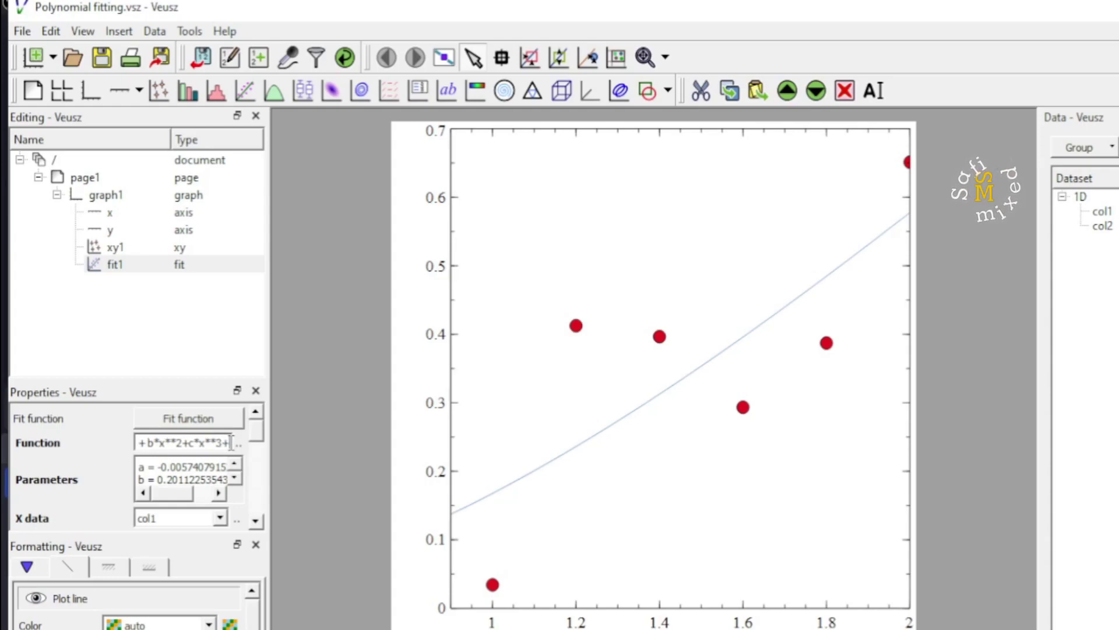
{"action": "type", "text": "d"}
{"action": "type", "text": "*x**"}
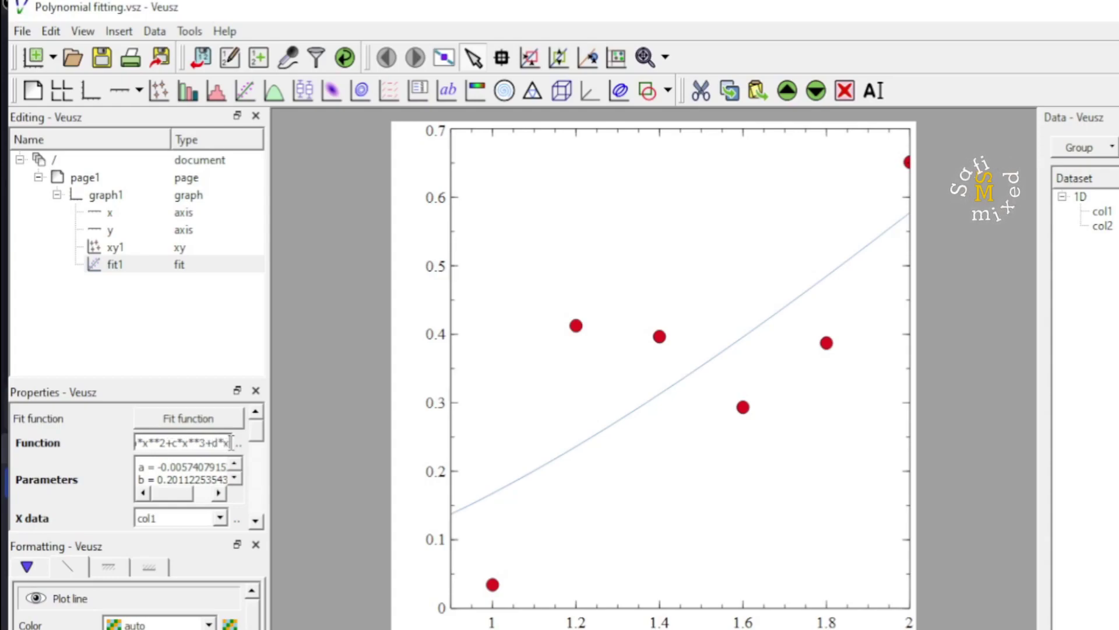
{"action": "type", "text": "4"}
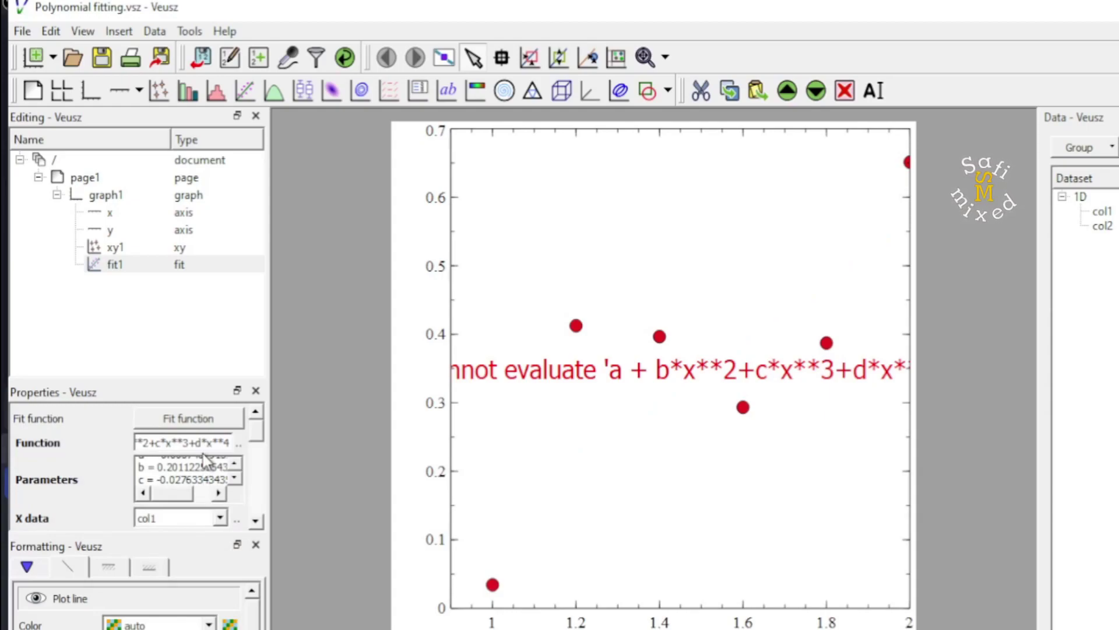
{"action": "key", "text": "End"}
{"action": "key", "text": "Return"}
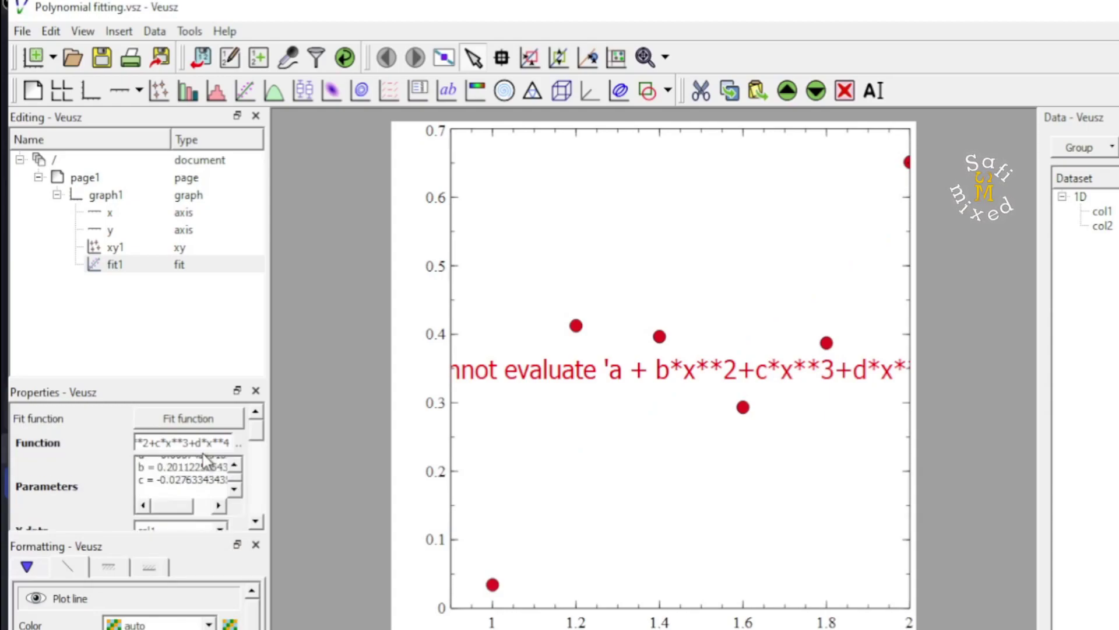
{"action": "type", "text": "d=1"}
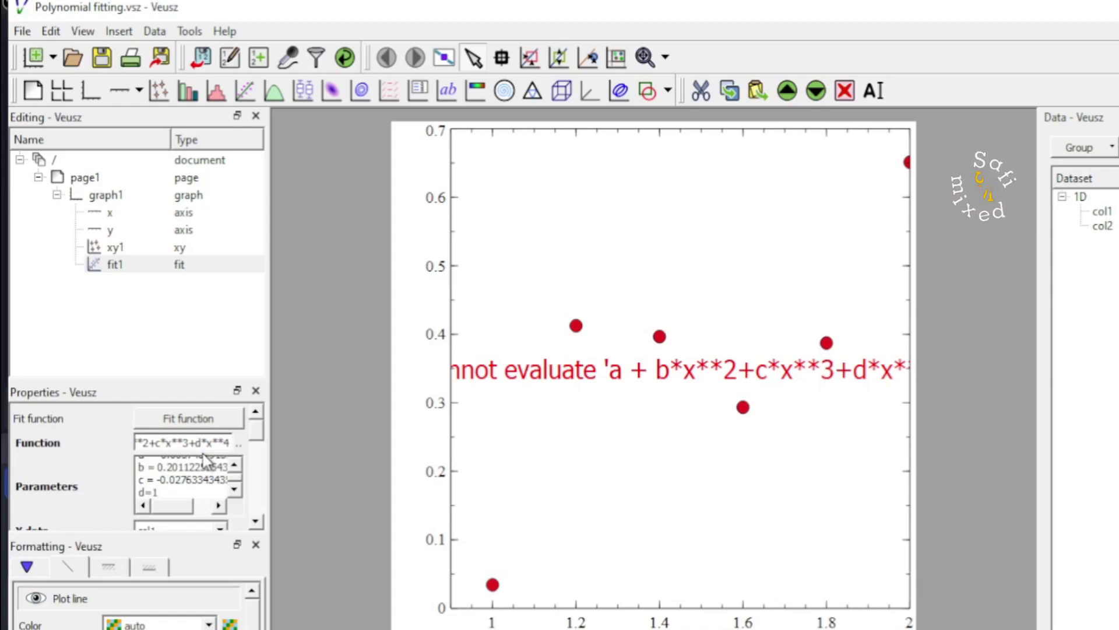
{"action": "left_click", "coordinate": [207, 418]}
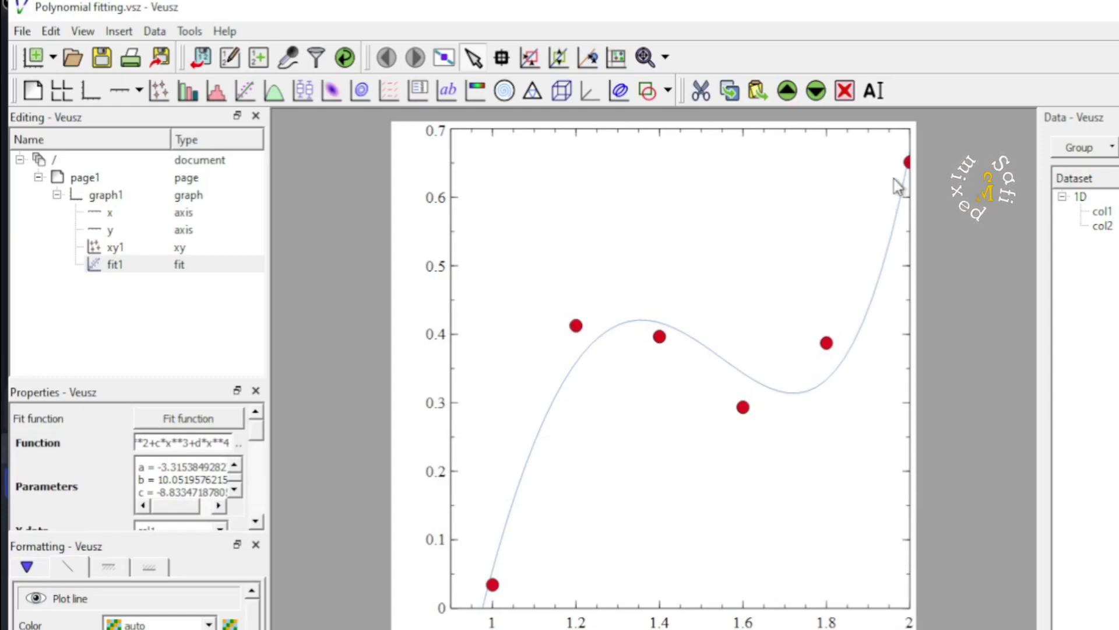
Step: Append +e*x**5 to the function, add parameter e=1, and refit
{"action": "left_click", "coordinate": [238, 444]}
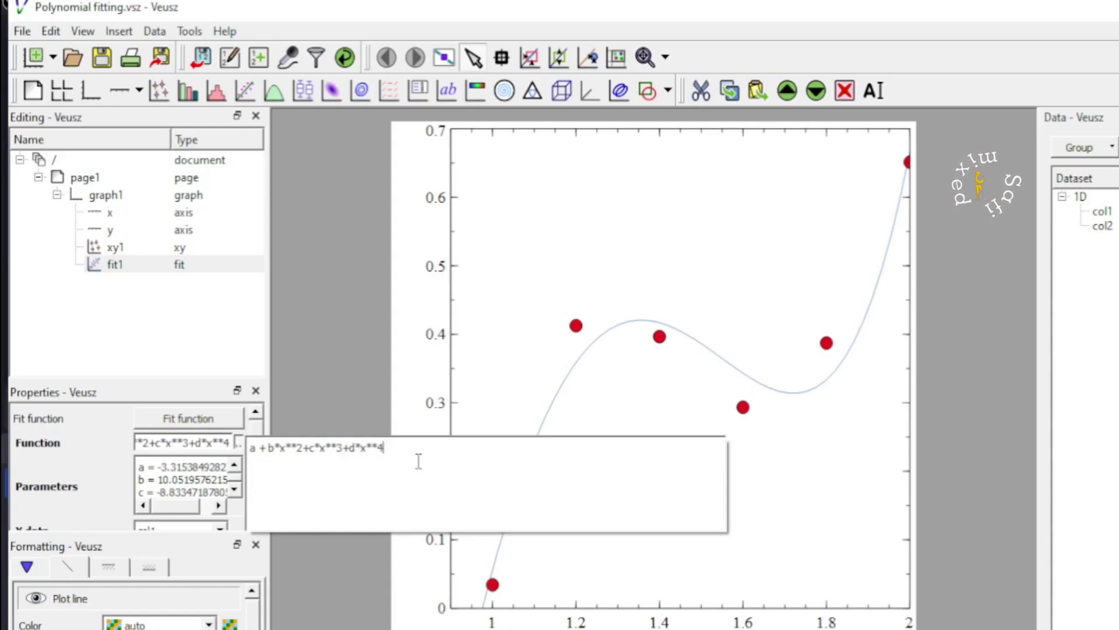
{"action": "type", "text": "+"}
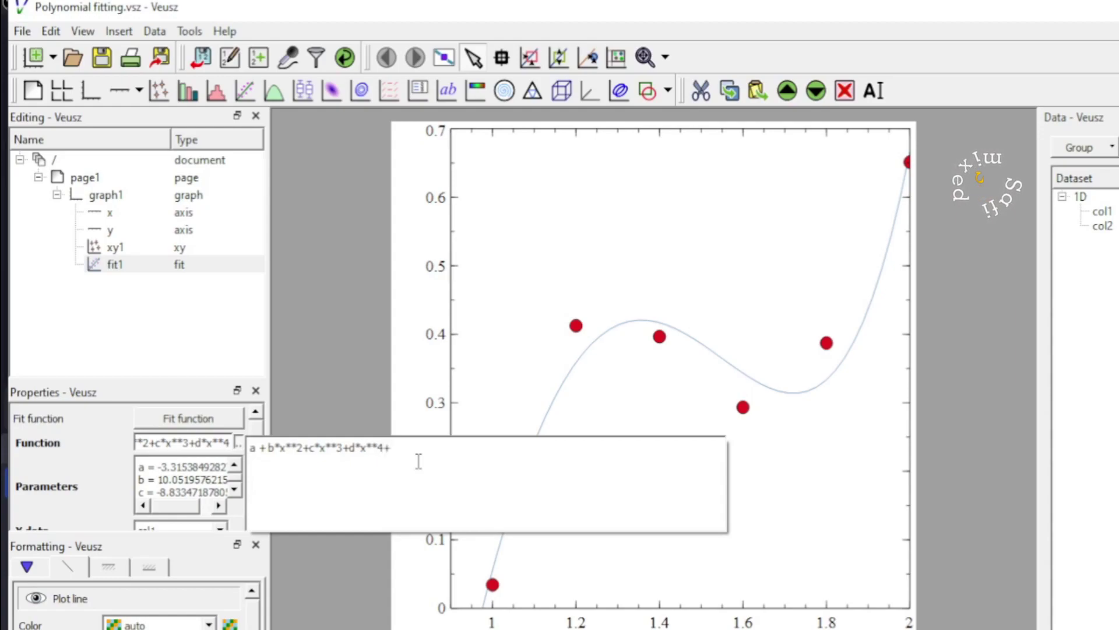
{"action": "type", "text": "e"}
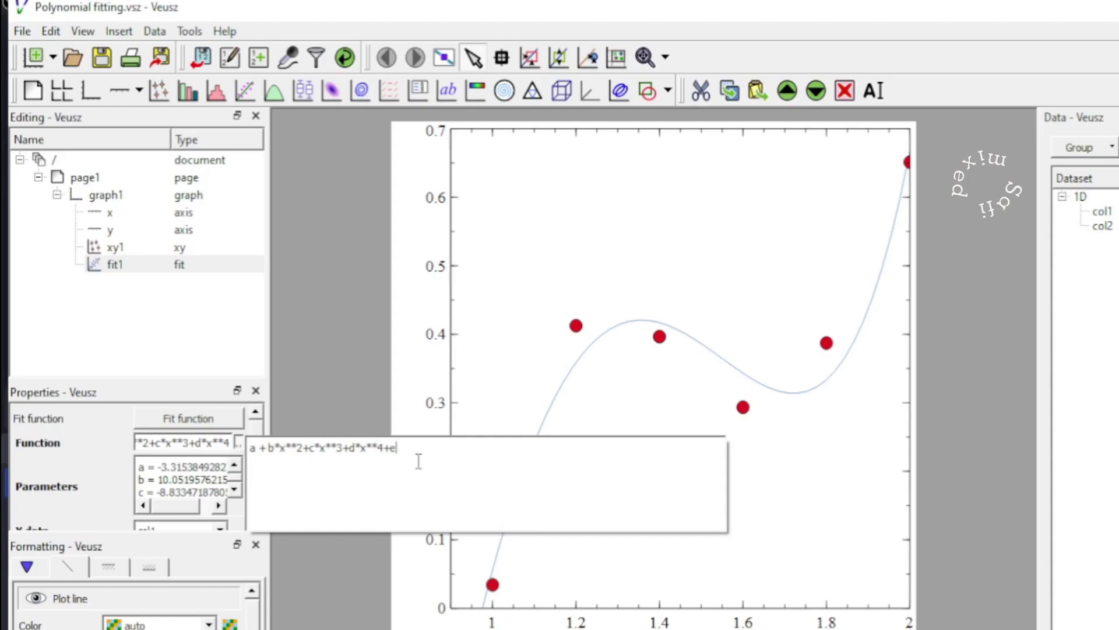
{"action": "type", "text": "*x*"}
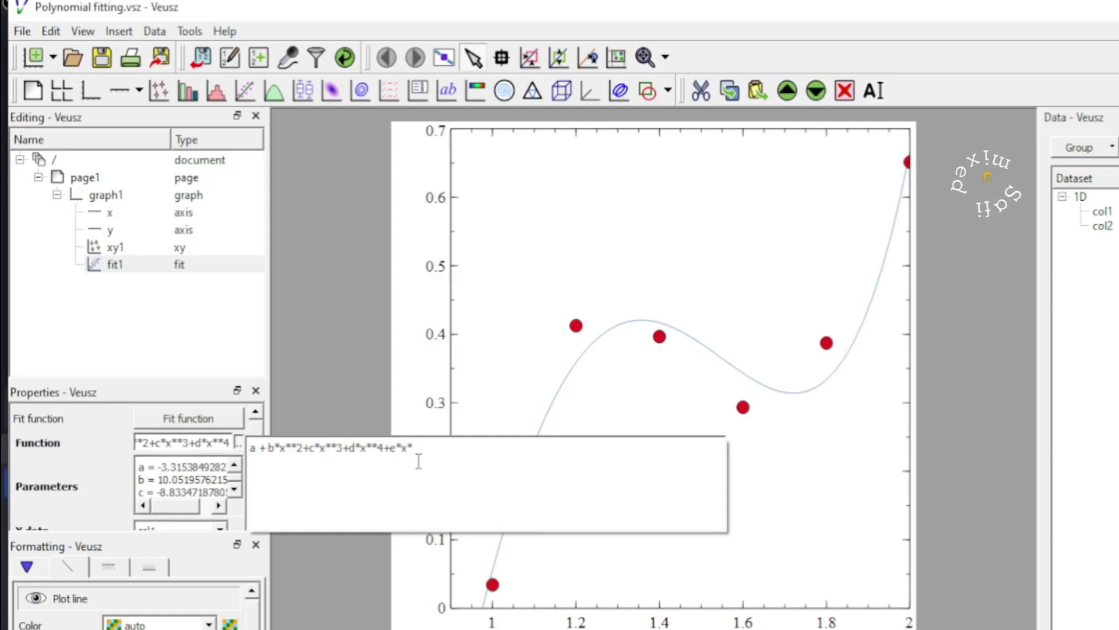
{"action": "type", "text": "*5"}
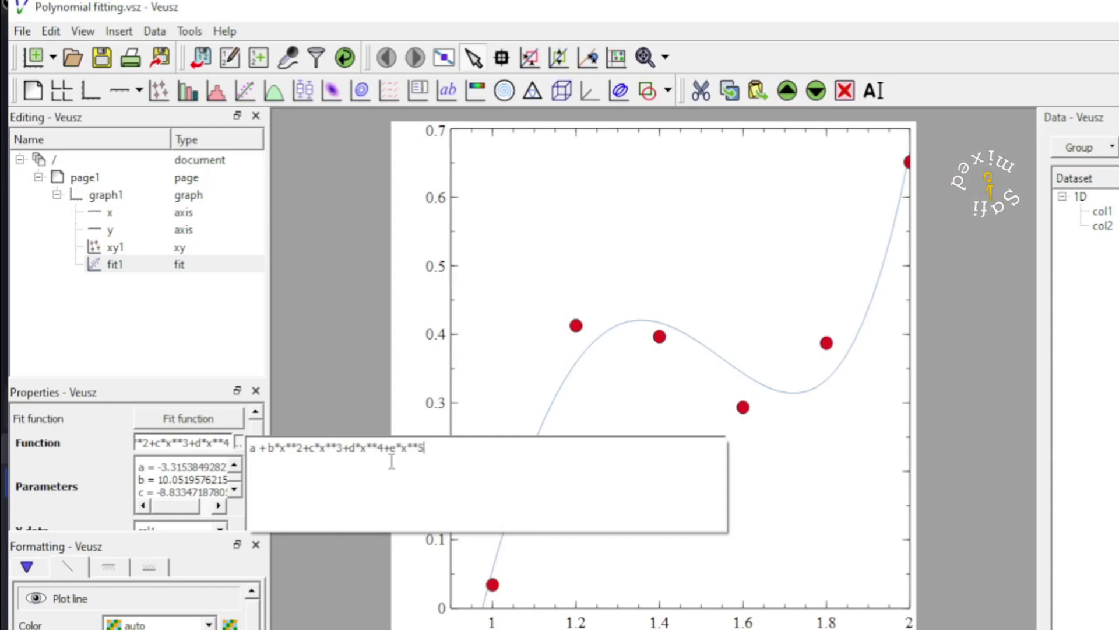
{"action": "left_click", "coordinate": [208, 466]}
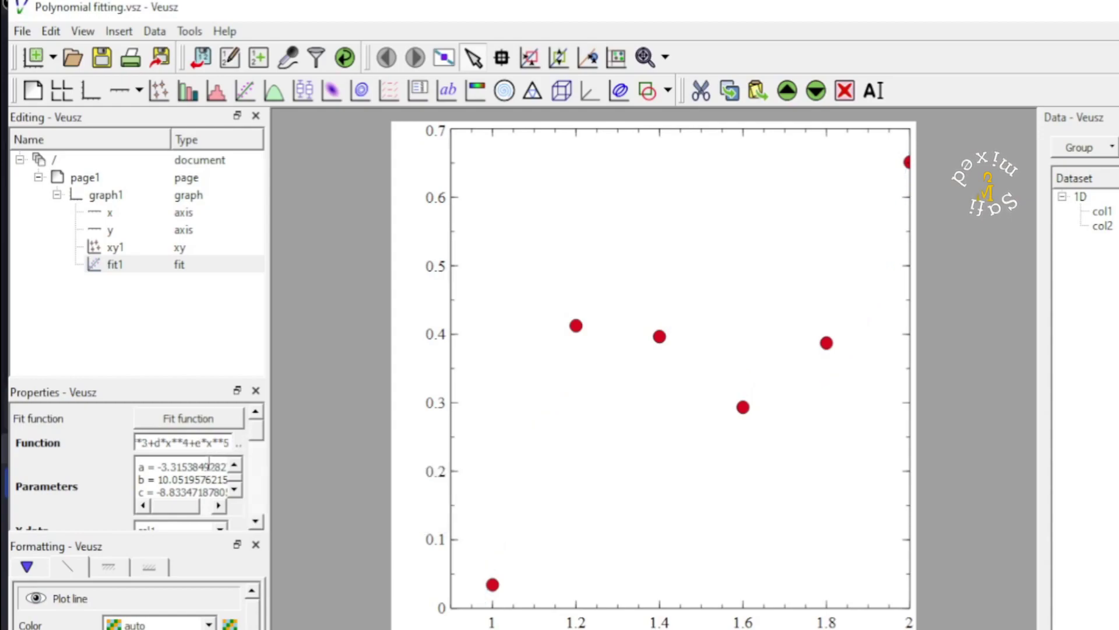
{"action": "scroll", "coordinate": [208, 467], "scroll_direction": "down", "scroll_amount": 1}
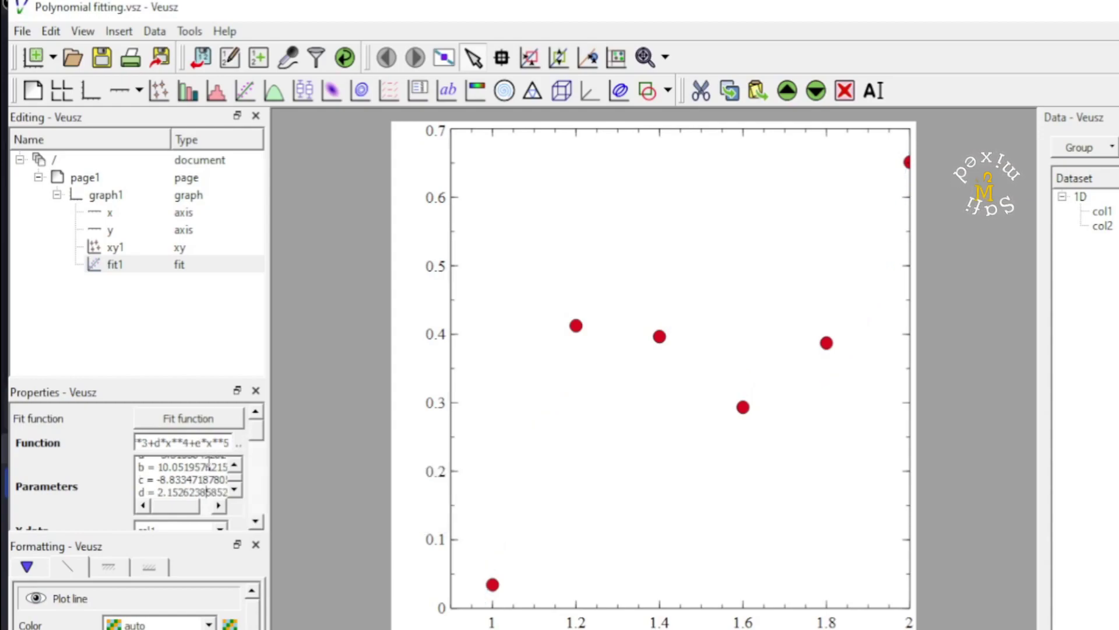
{"action": "key", "text": "End"}
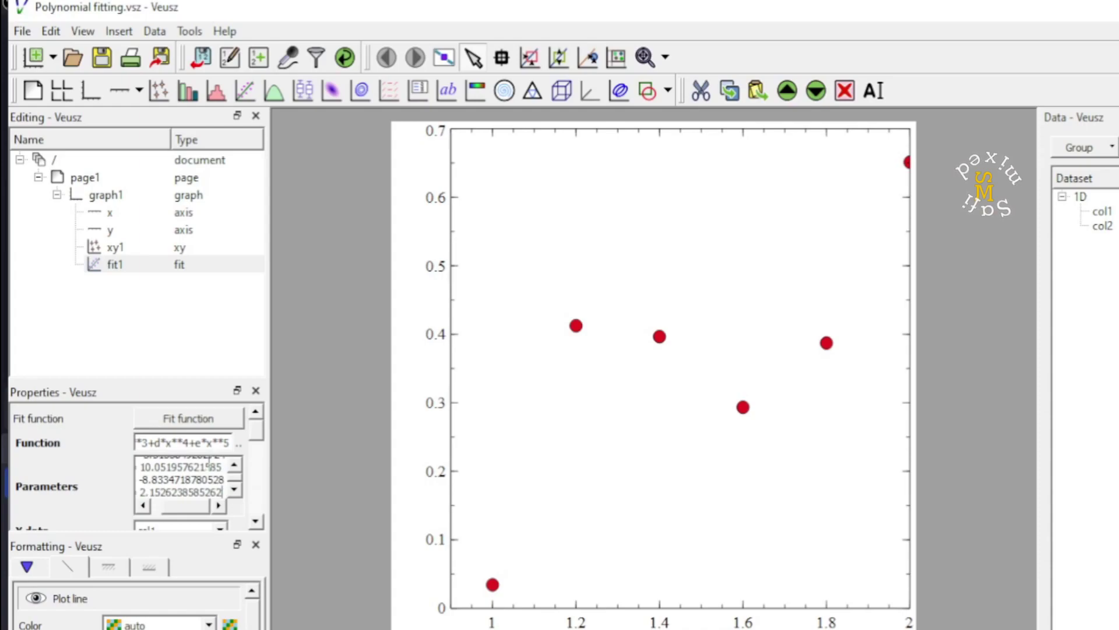
{"action": "key", "text": "Return"}
{"action": "type", "text": "e"}
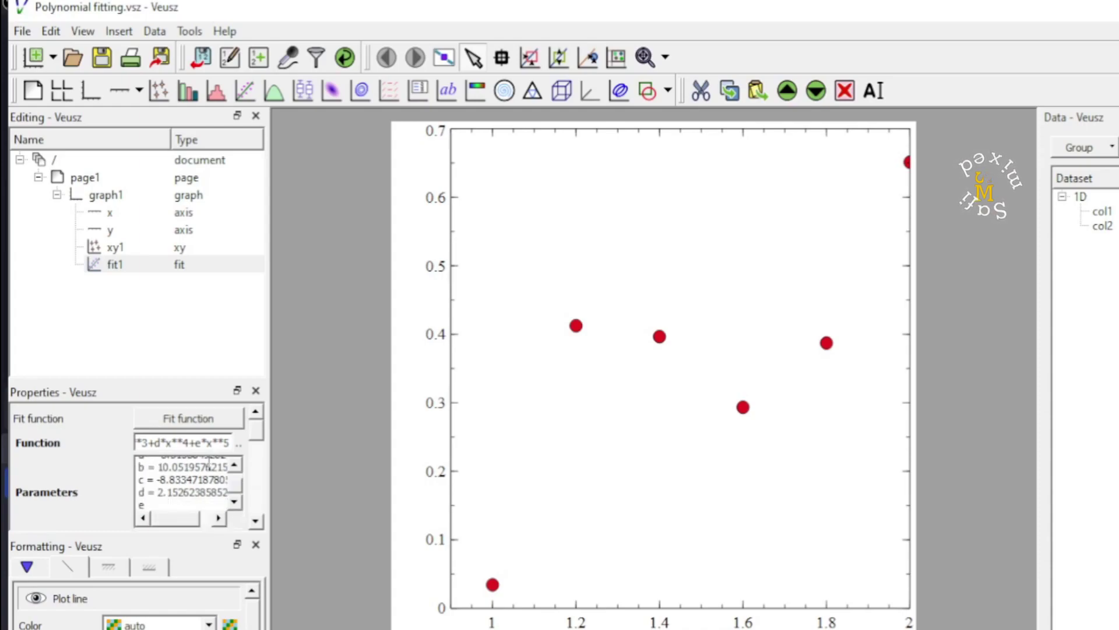
{"action": "type", "text": "=1"}
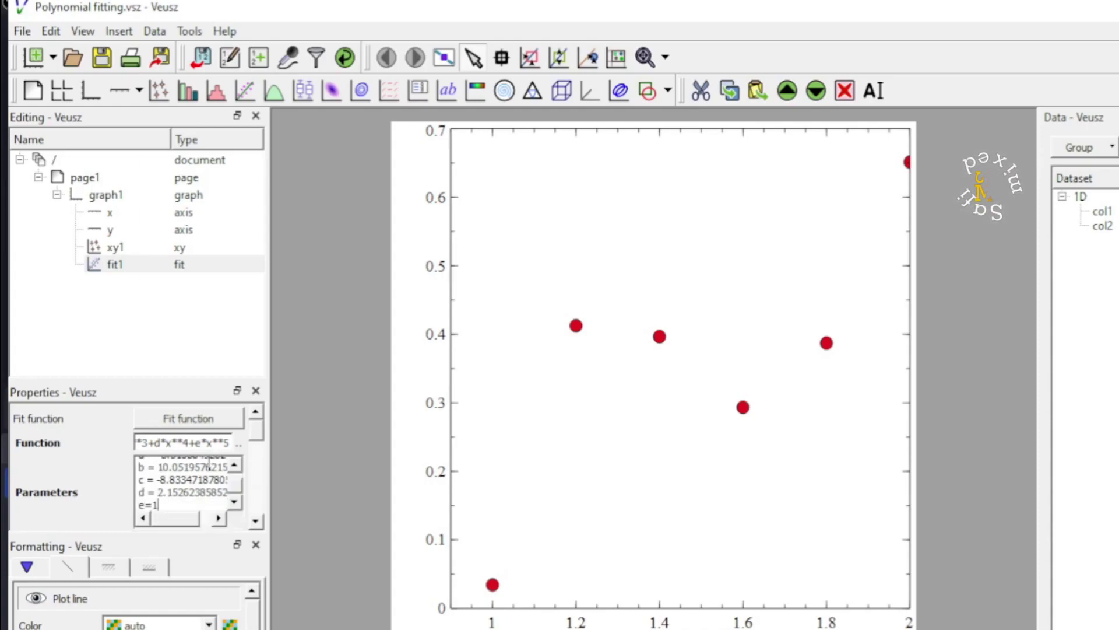
{"action": "left_click", "coordinate": [182, 422]}
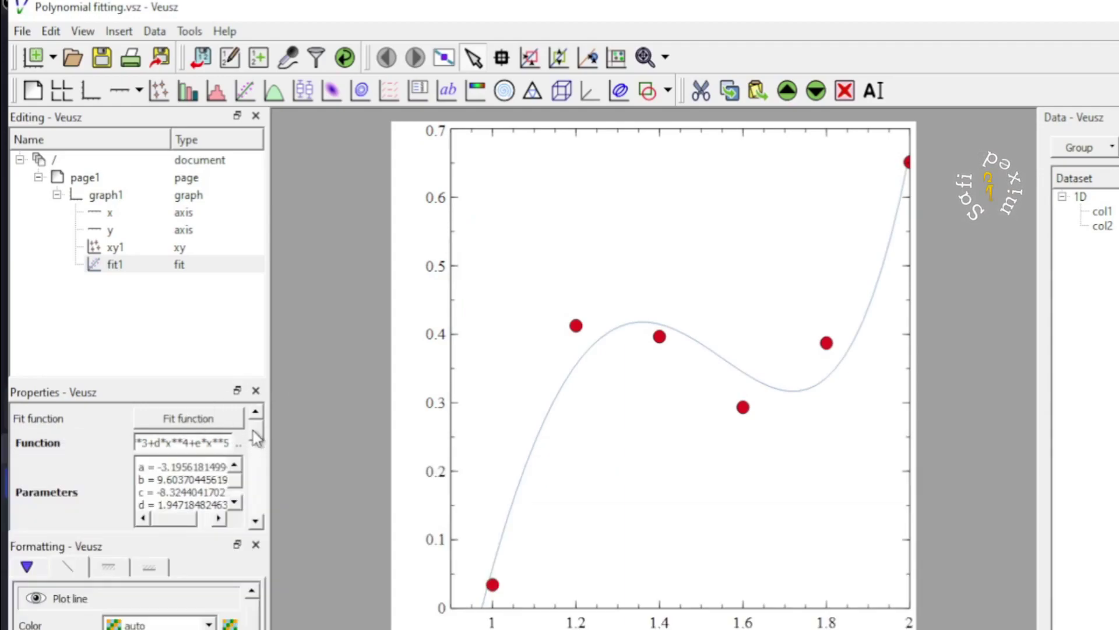
Step: Set the fit's default error type to relative and refit
{"action": "left_click_drag", "start_coordinate": [256, 439], "coordinate": [265, 503]}
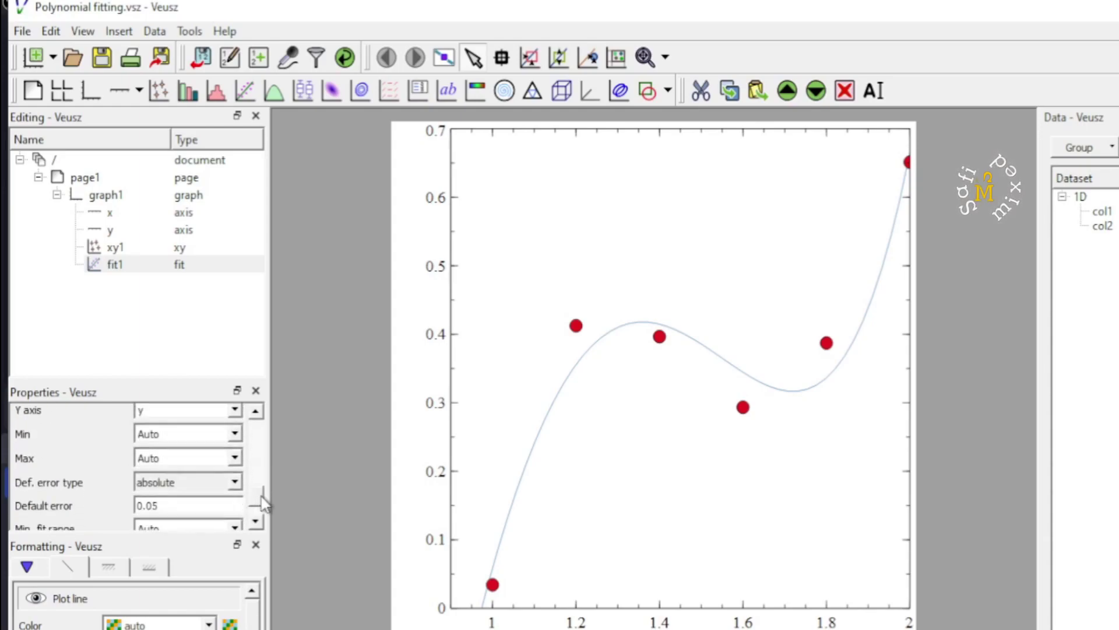
{"action": "left_click", "coordinate": [236, 481]}
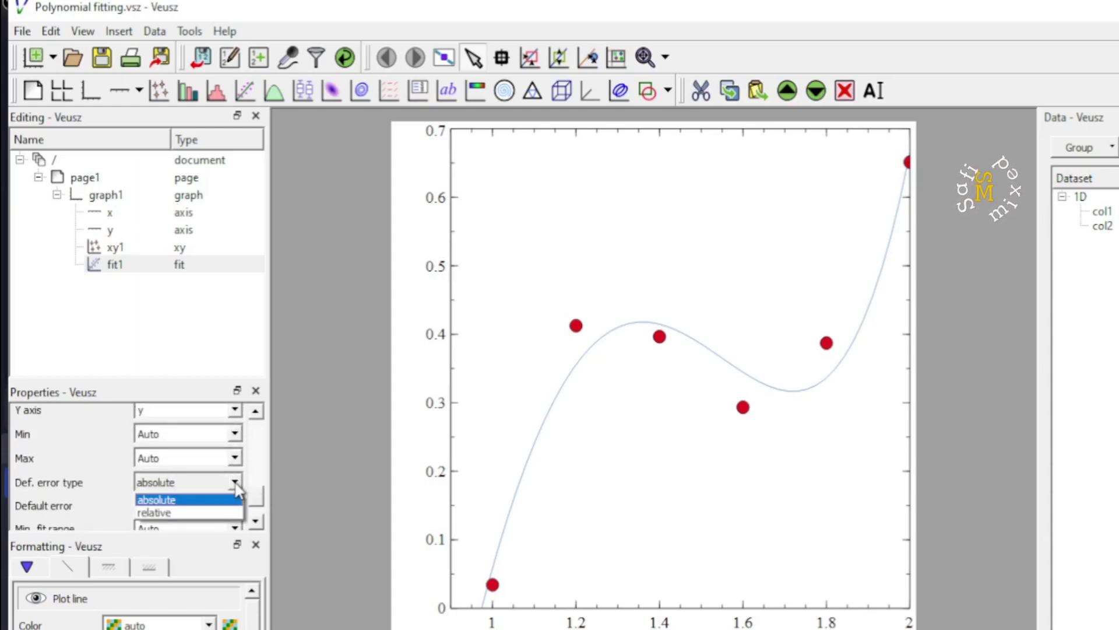
{"action": "left_click", "coordinate": [190, 513]}
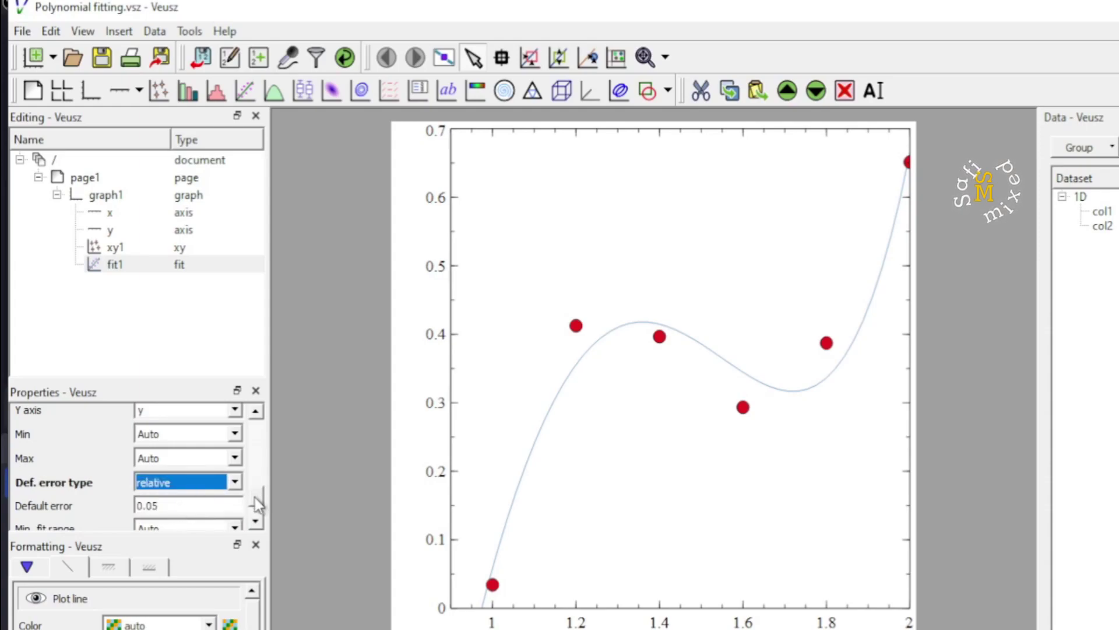
{"action": "left_click_drag", "start_coordinate": [254, 498], "coordinate": [258, 418]}
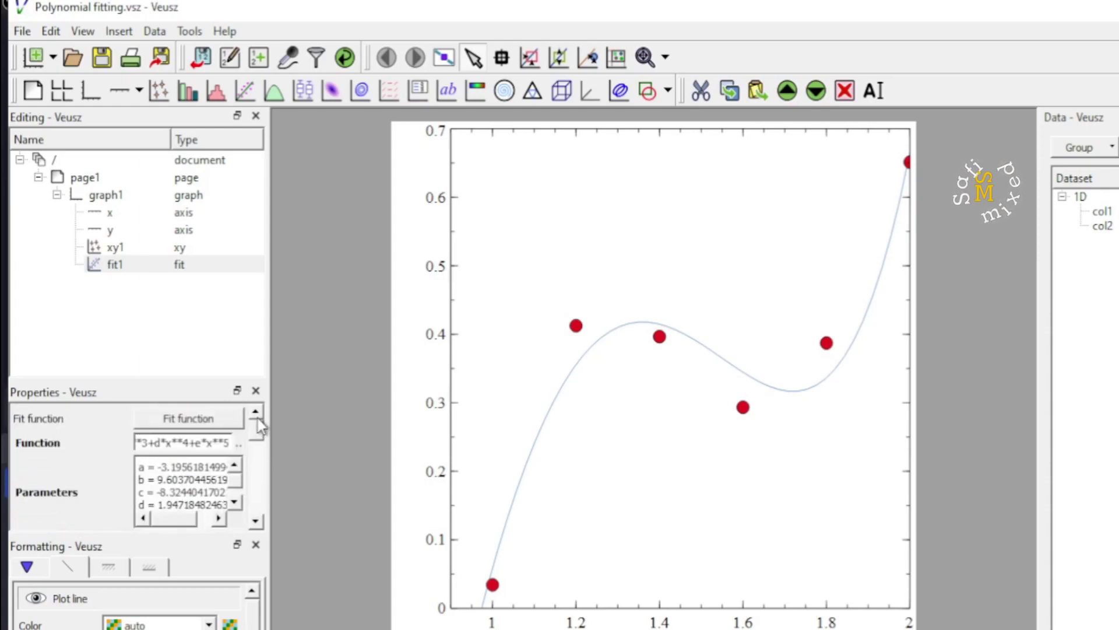
{"action": "left_click", "coordinate": [177, 422]}
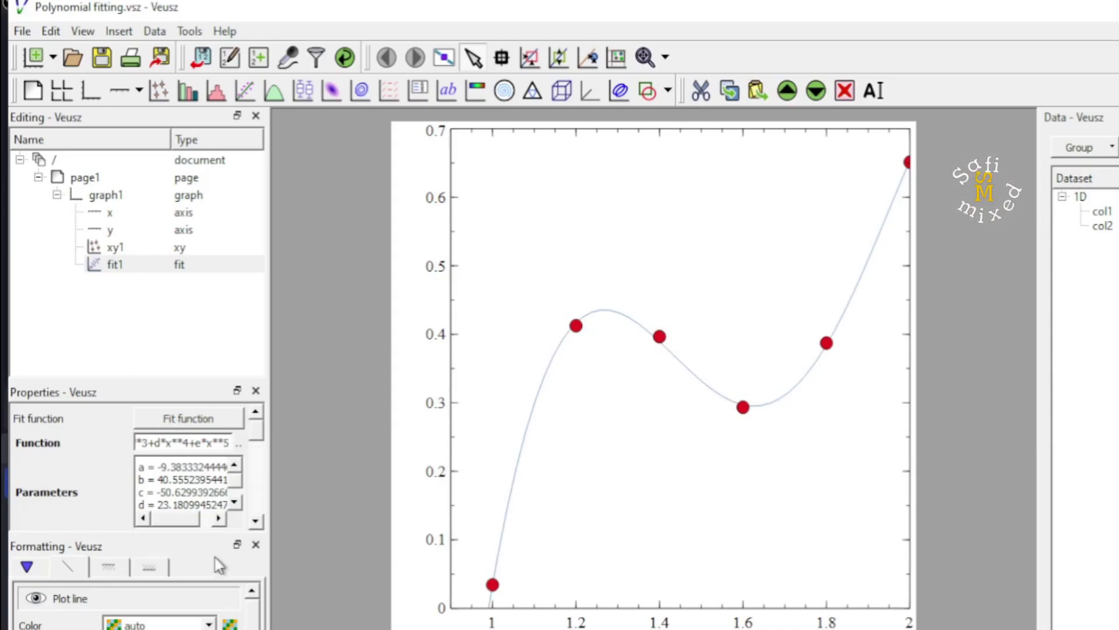
Step: Give the fit1 curve's plot line a 4pt width and red colour
{"action": "left_click_drag", "start_coordinate": [254, 610], "coordinate": [257, 622]}
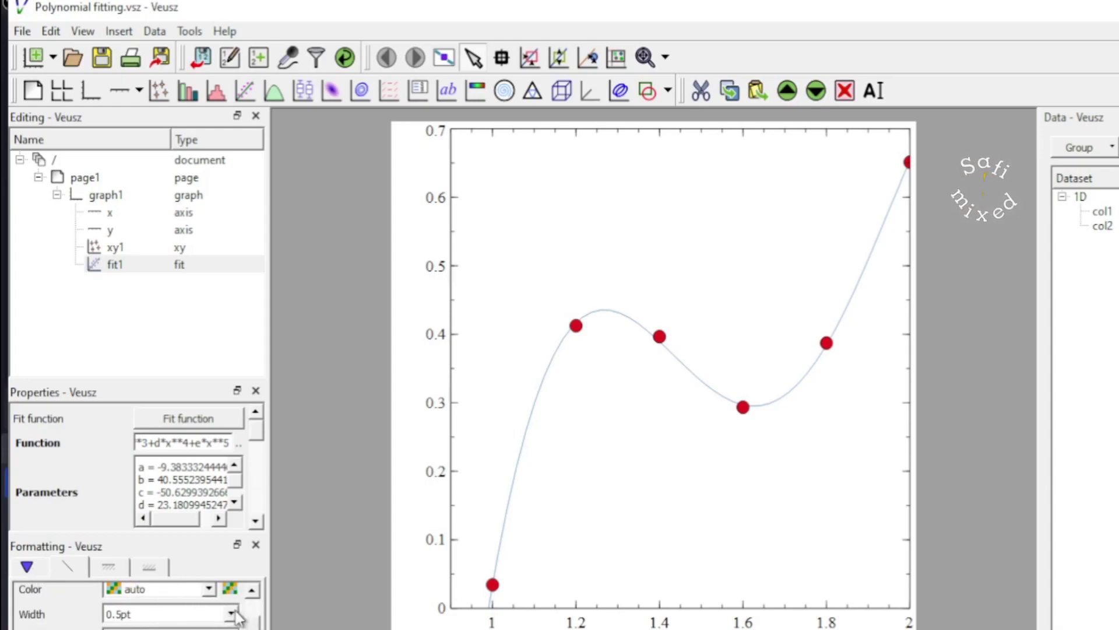
{"action": "left_click", "coordinate": [231, 614]}
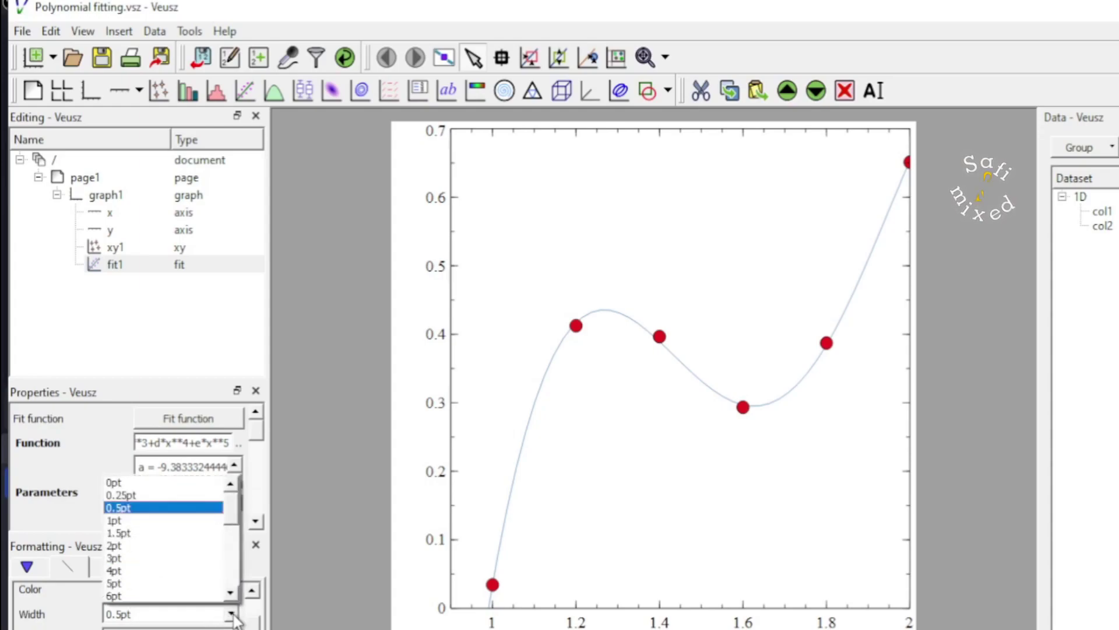
{"action": "left_click", "coordinate": [144, 576]}
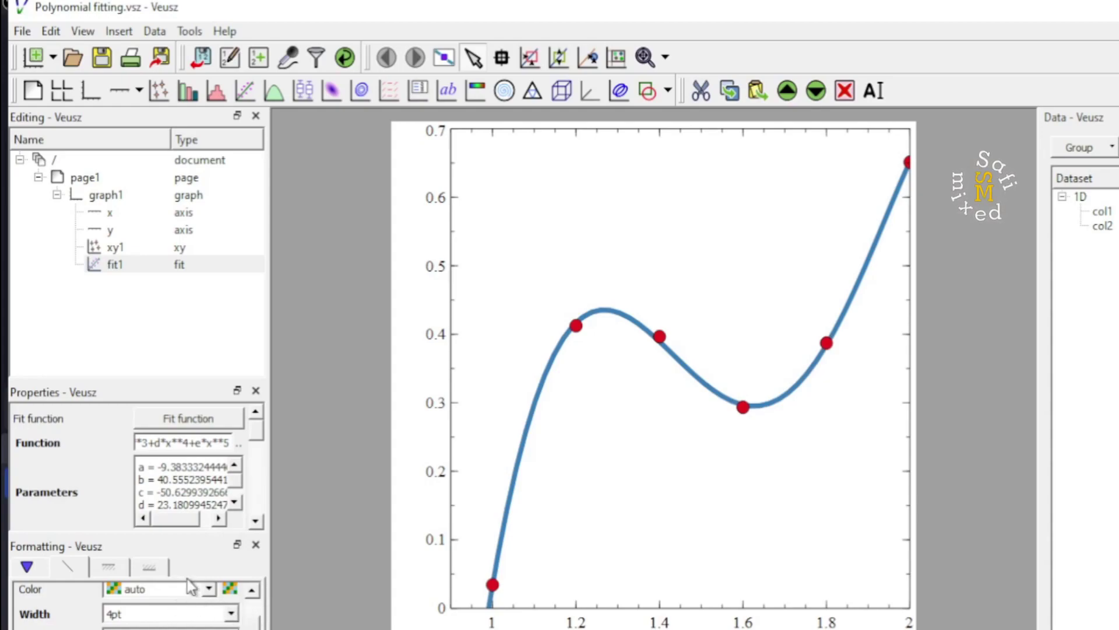
{"action": "left_click", "coordinate": [208, 589]}
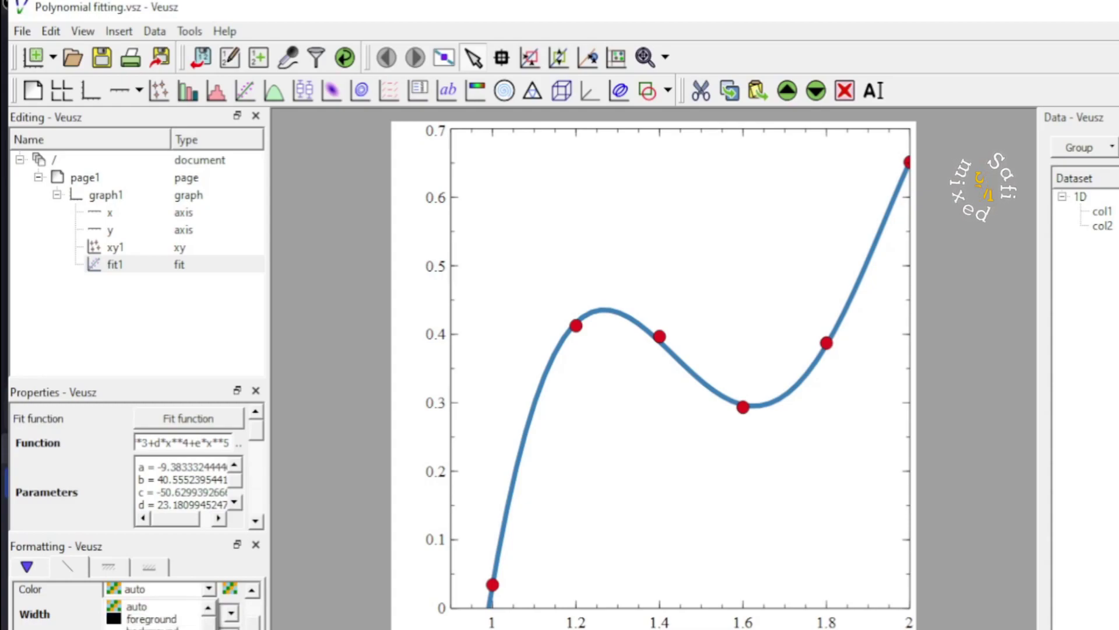
{"action": "key", "text": "Return"}
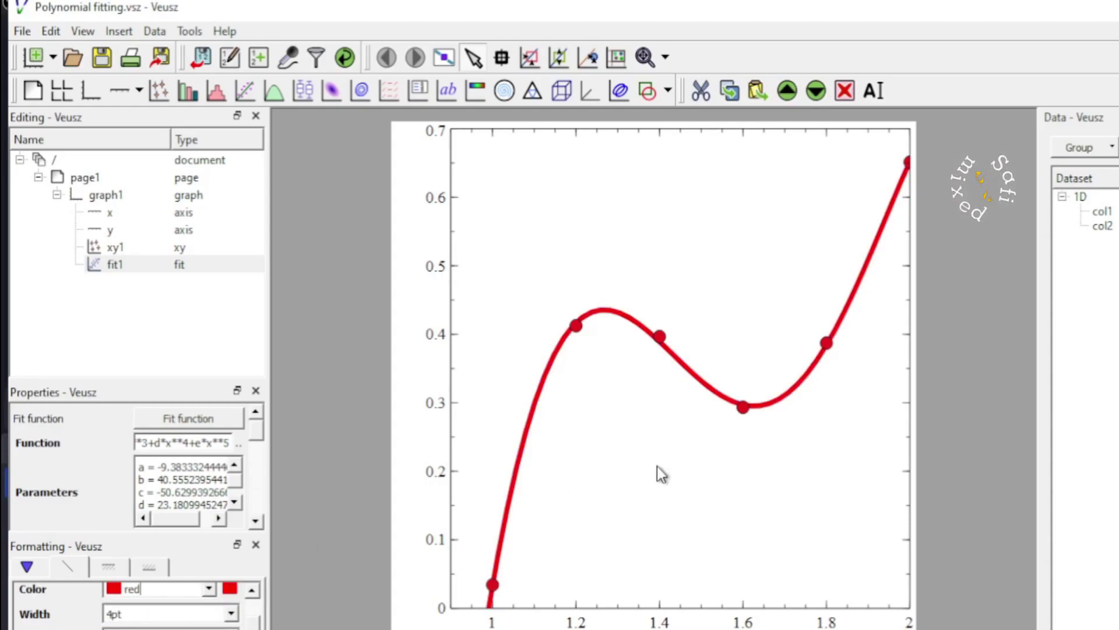